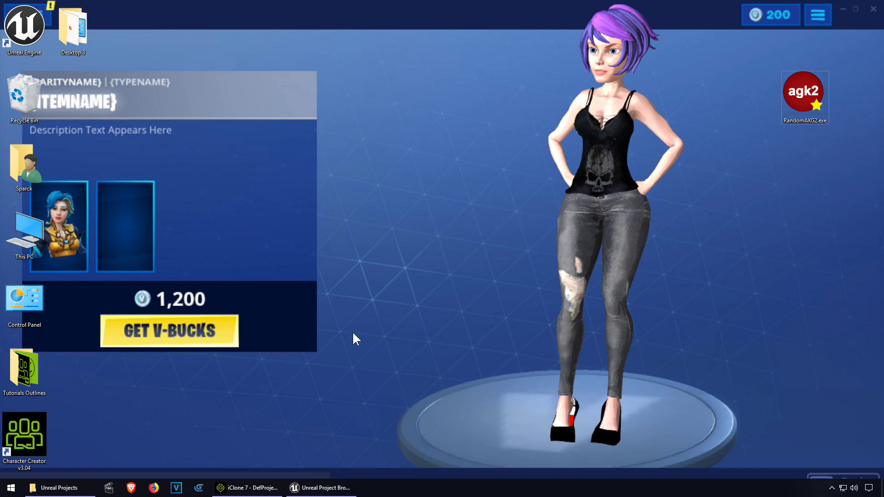
Bring the iClone 7 window with its empty DefProject to the front from the taskbar.
click(246, 488)
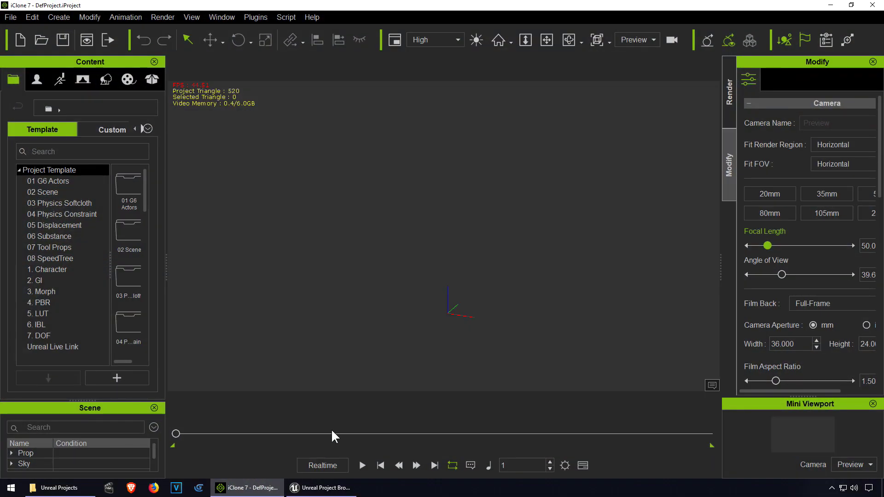
Create a Blueprint project named MyProject from the Third Person template.
click(332, 489)
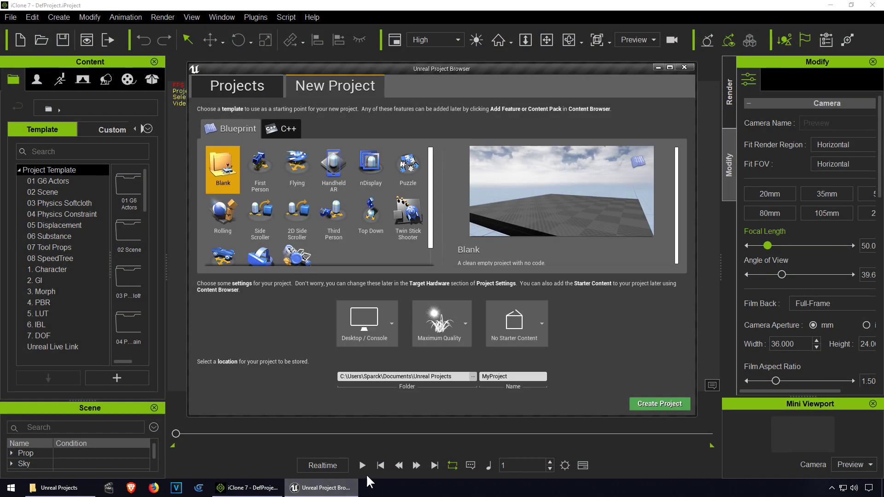
mouse_move(488, 80)
mouse_down()
mouse_move(493, 108)
mouse_move(492, 88)
mouse_up()
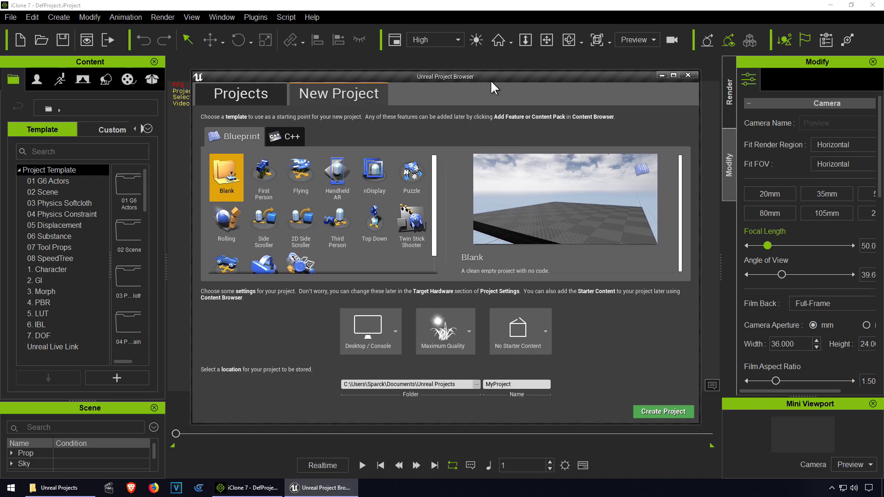
mouse_move(434, 171)
mouse_down()
mouse_move(436, 228)
mouse_move(442, 172)
mouse_up()
click(345, 225)
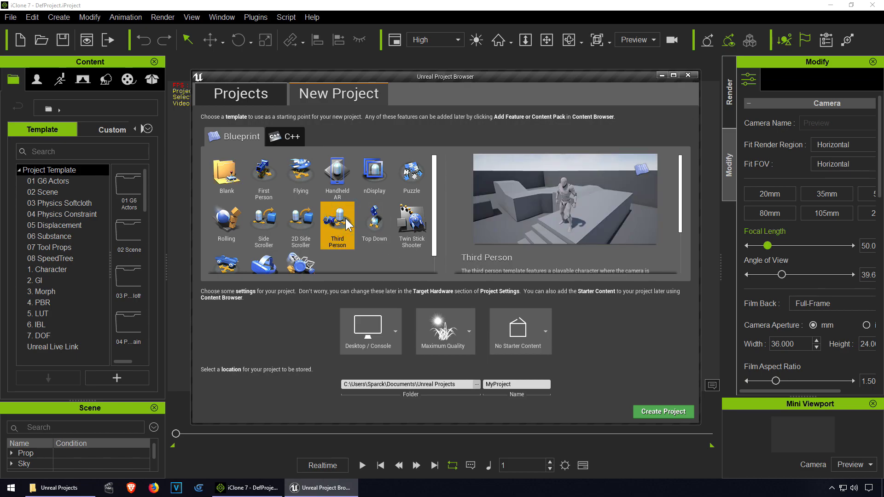
drag(491, 79, 469, 76)
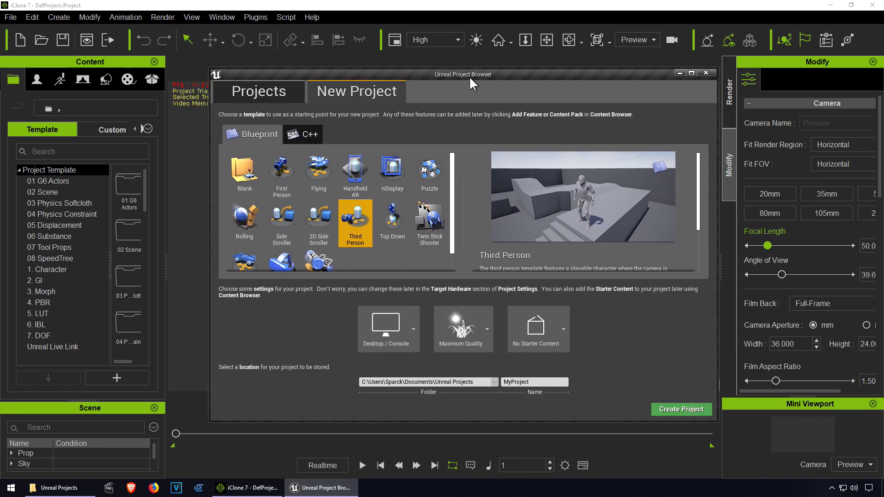
mouse_move(468, 76)
mouse_down()
mouse_move(461, 73)
mouse_move(452, 130)
mouse_move(460, 73)
mouse_up()
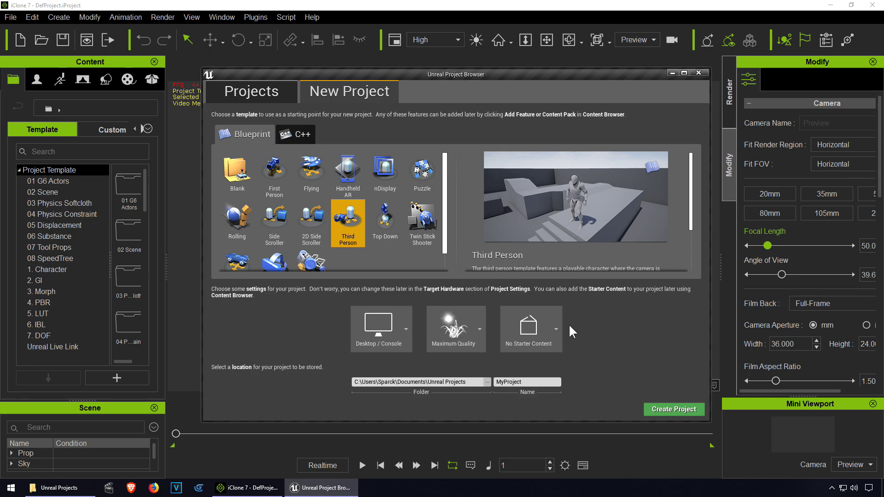
drag(548, 74, 567, 78)
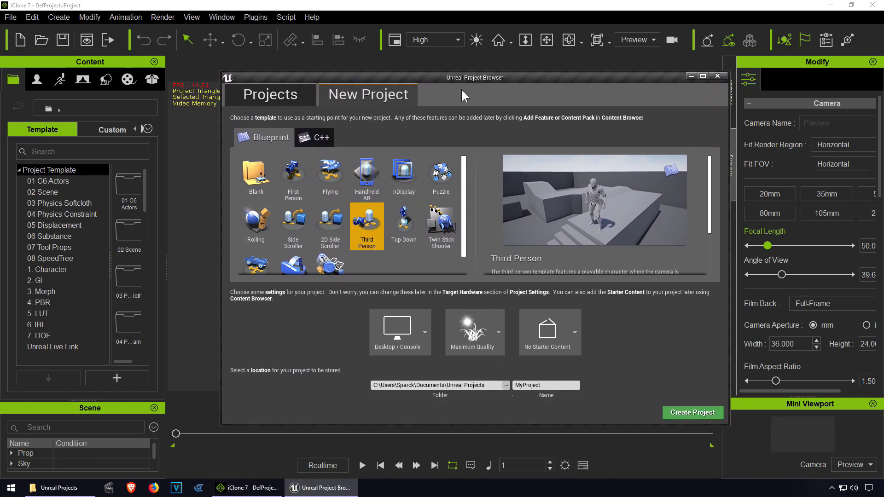
mouse_move(462, 90)
mouse_down()
mouse_move(477, 69)
mouse_move(450, 81)
mouse_up()
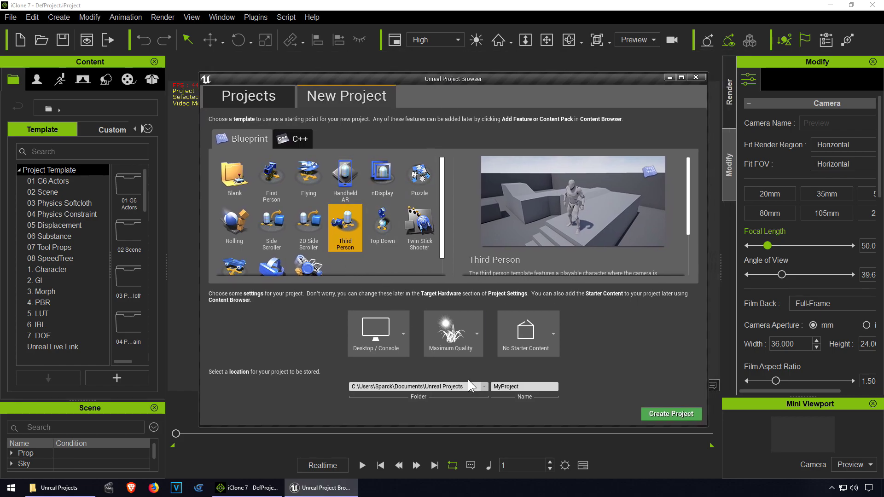
click(665, 415)
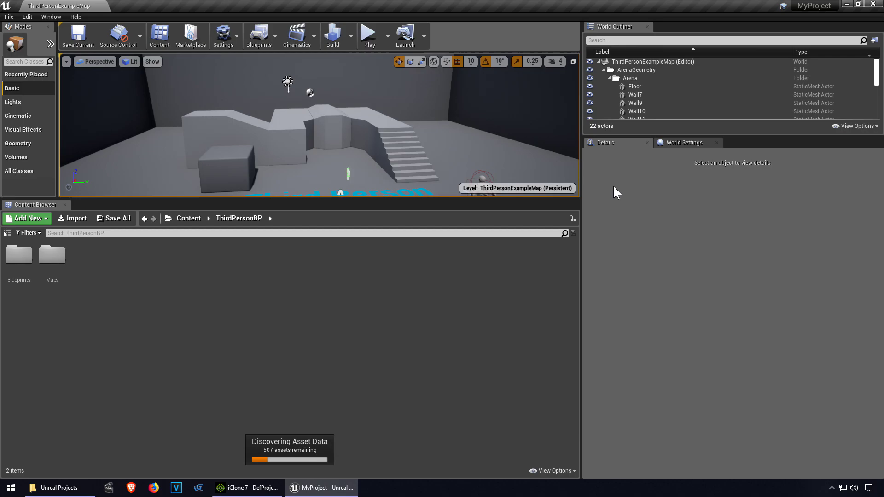
Drag the editor panel splitters to enlarge the level viewport.
drag(581, 168, 692, 173)
drag(508, 198, 512, 275)
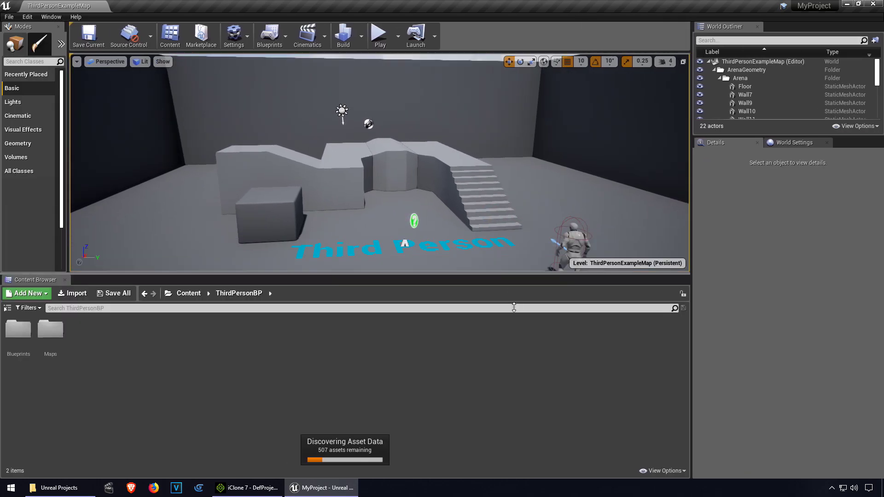
drag(514, 307, 514, 335)
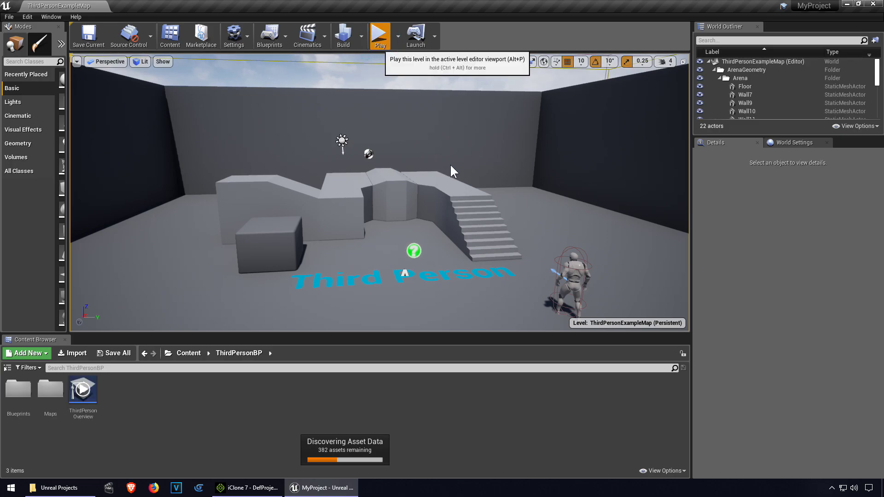
Play-test ThirdPersonExampleMap, running and jumping the character up the stairs, then stop.
key(w)
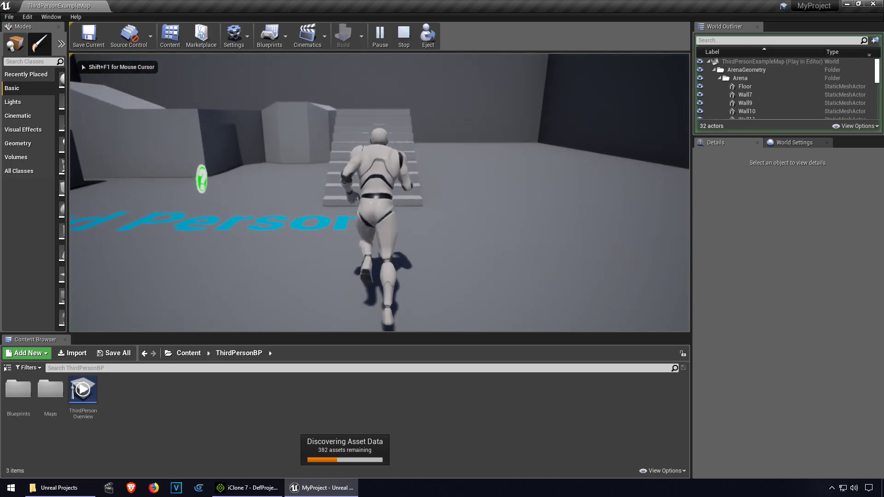
key(w)
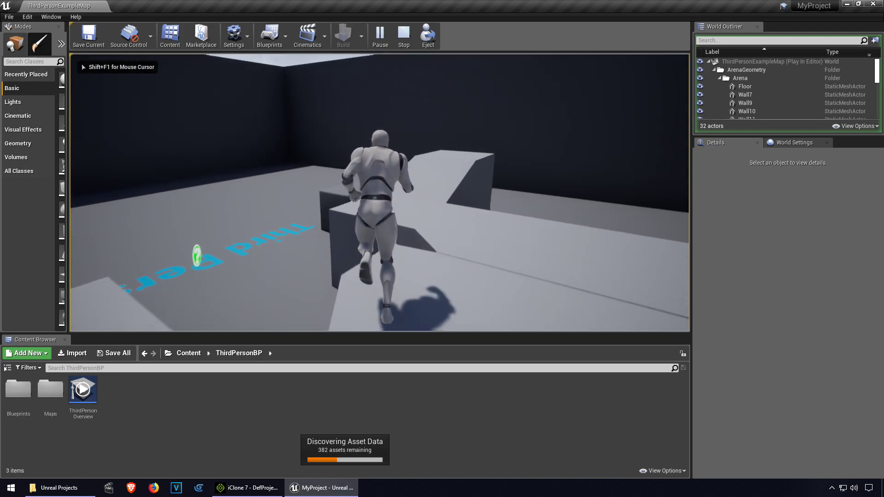
key(w)
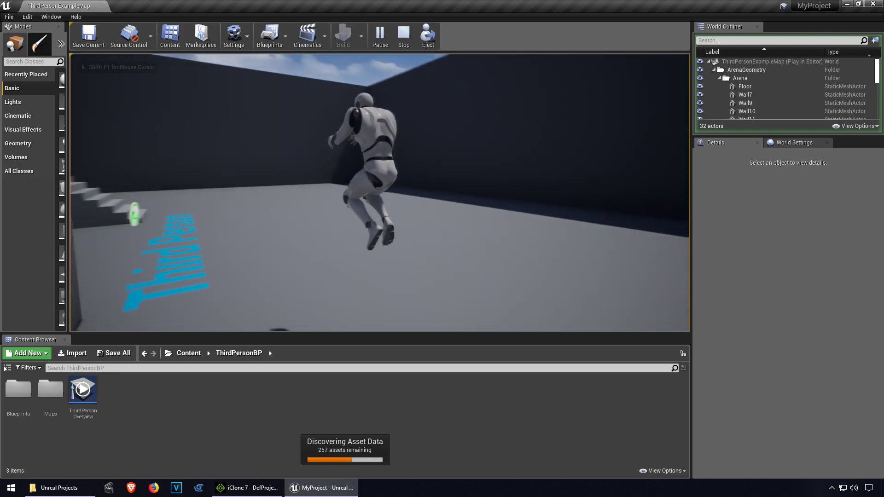
key(s)
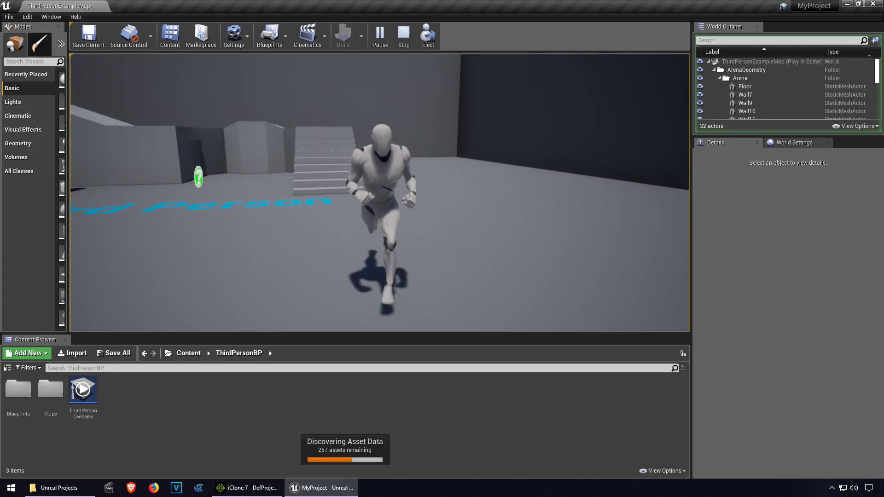
key(Escape)
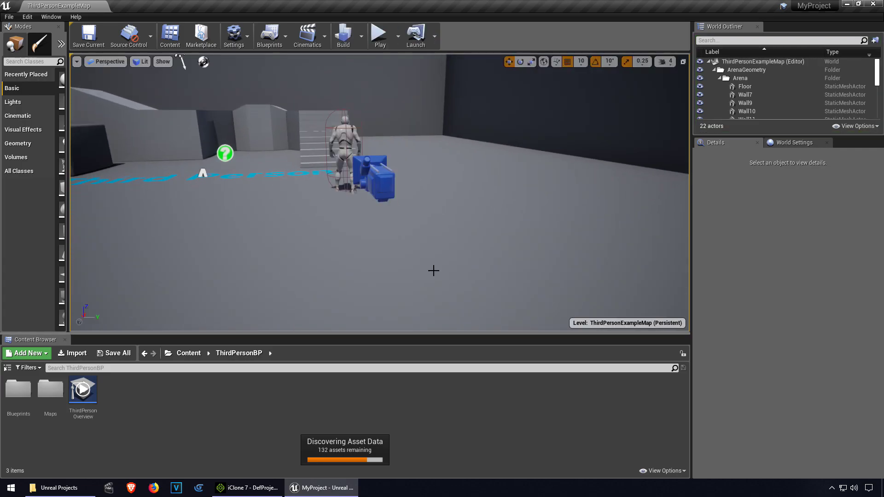
click(276, 489)
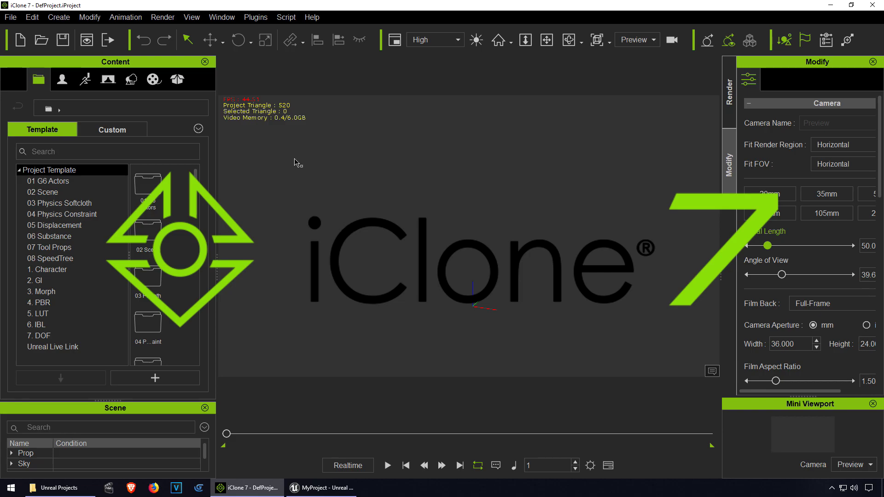
Launch the Unreal Live Link plugin from the Plugins menu.
click(253, 17)
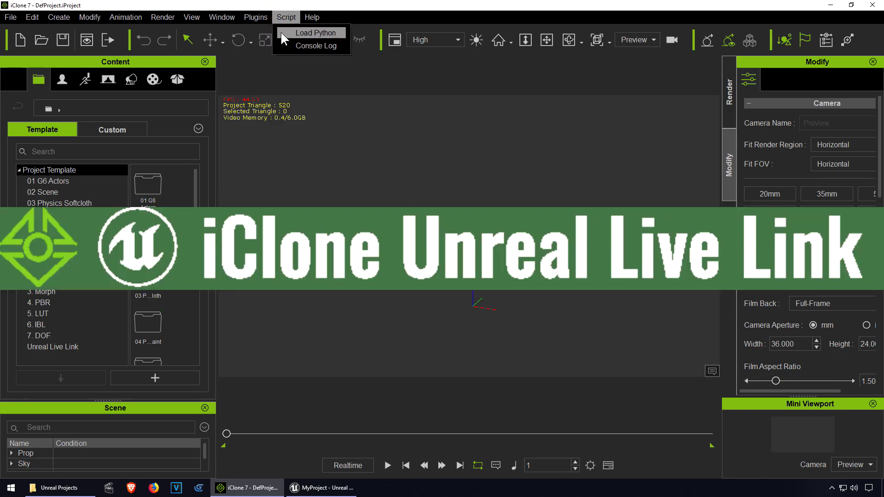
mouse_move(316, 29)
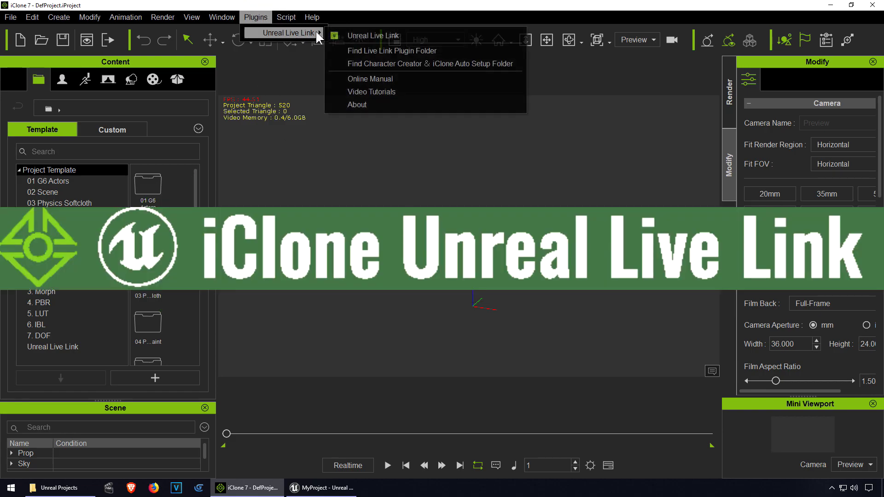
click(355, 36)
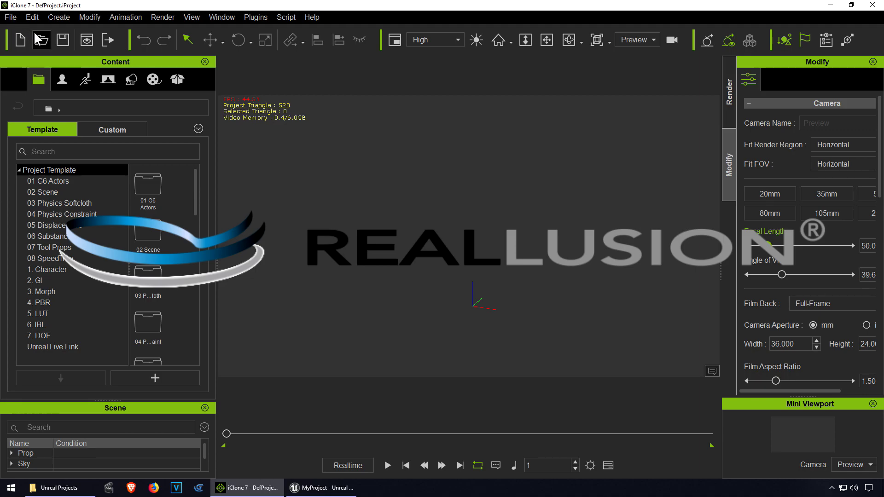
Show the 02 Scene templates in the Content panel's Template tree.
click(71, 181)
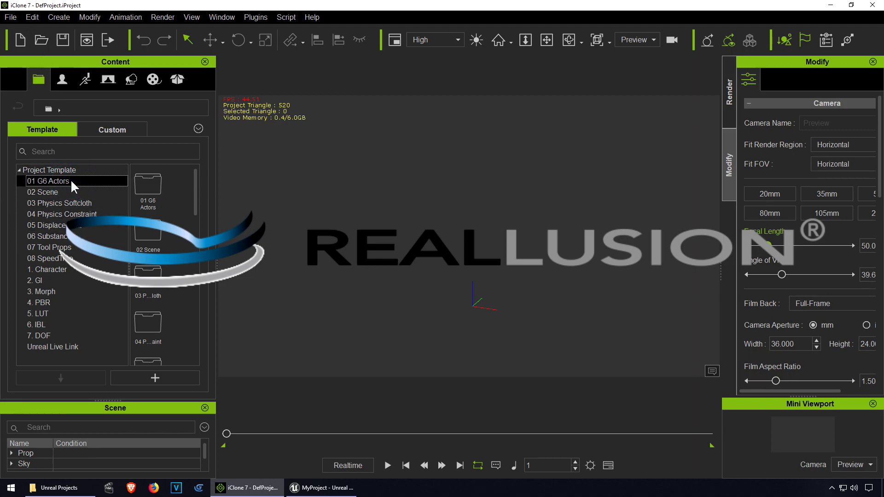
click(72, 192)
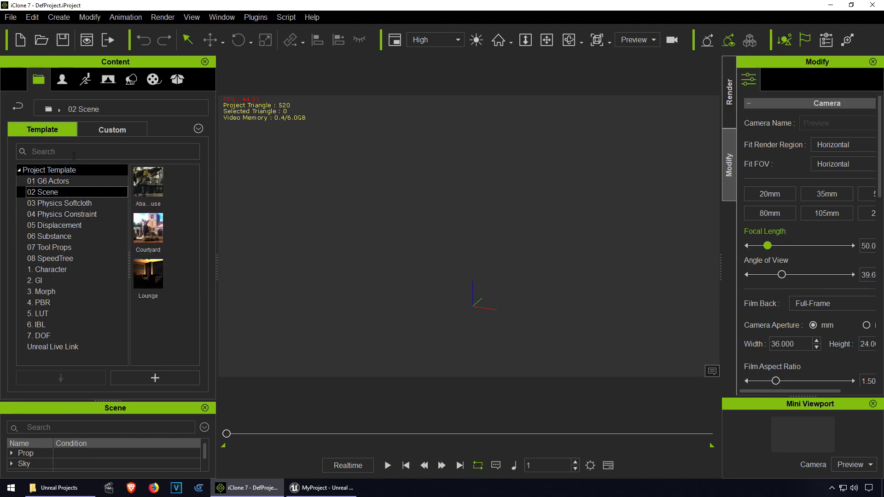
click(10, 18)
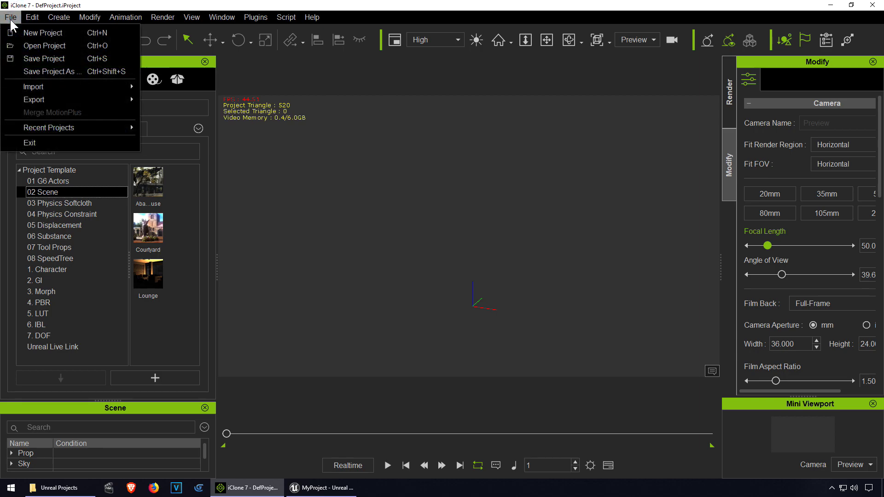
Import the girl.iAvatar character file into the iClone scene.
mouse_move(38, 88)
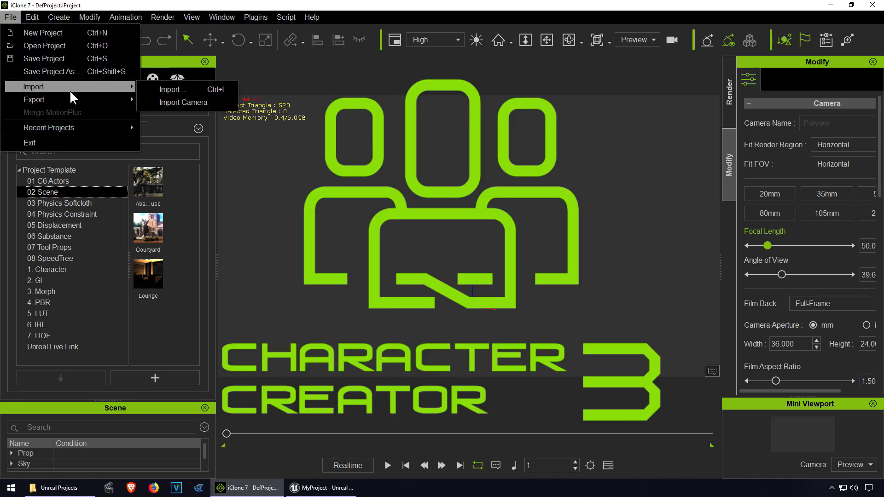
mouse_move(81, 84)
click(163, 89)
click(154, 83)
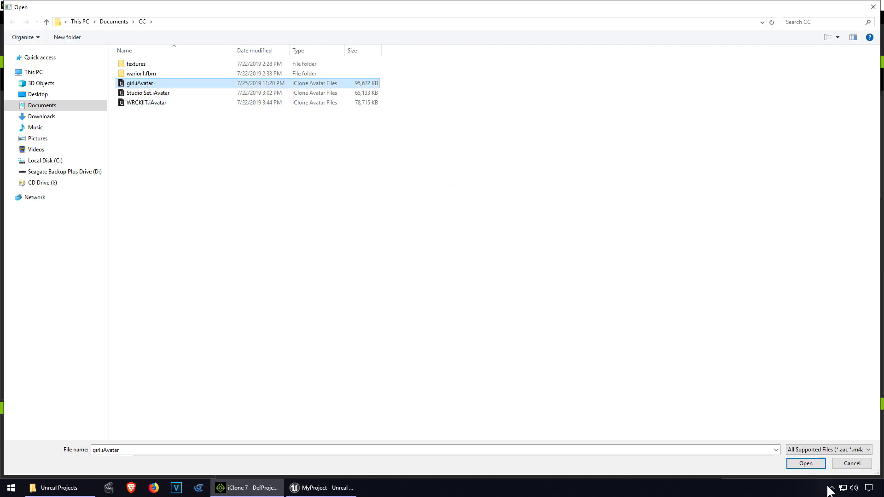
click(809, 465)
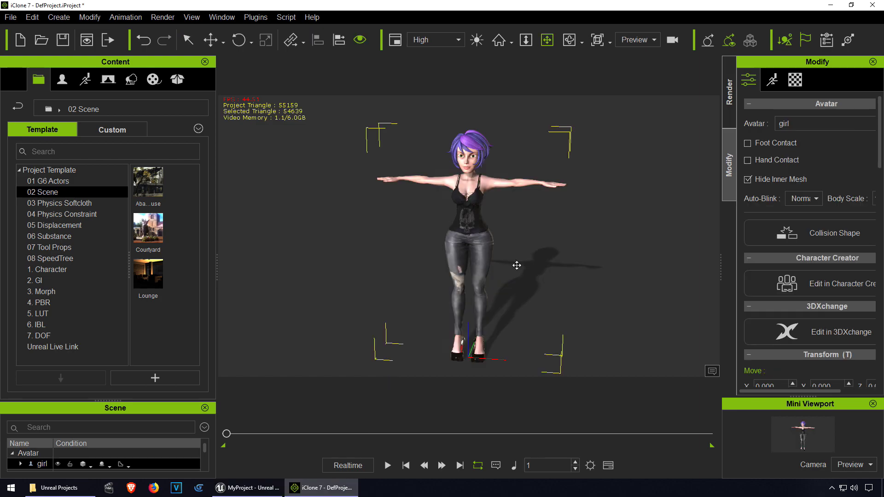
middle_drag(482, 201, 457, 194)
Nudge the T-posed girl avatar left and show the Unreal Live Link plugin submenu.
click(251, 487)
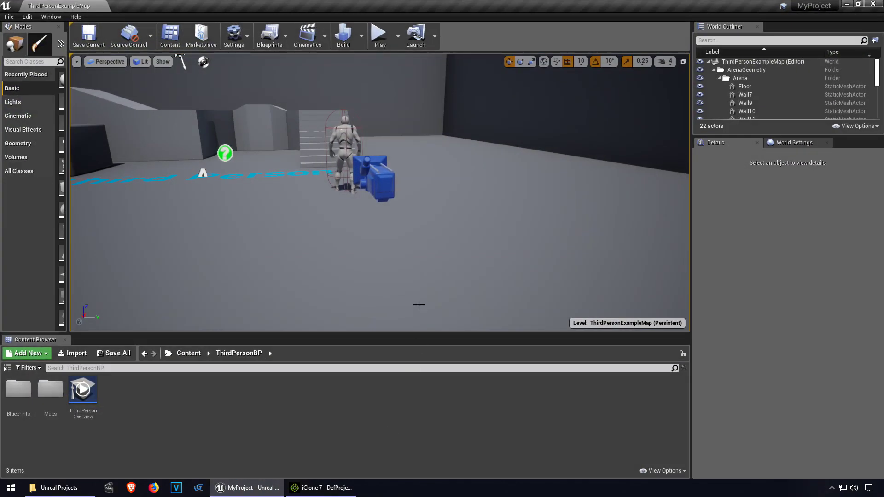
key(alt+Tab)
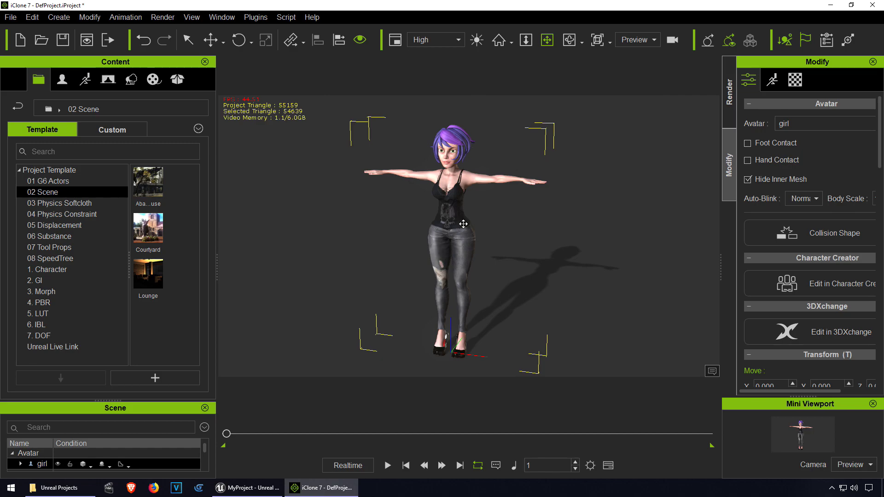
drag(463, 224, 457, 223)
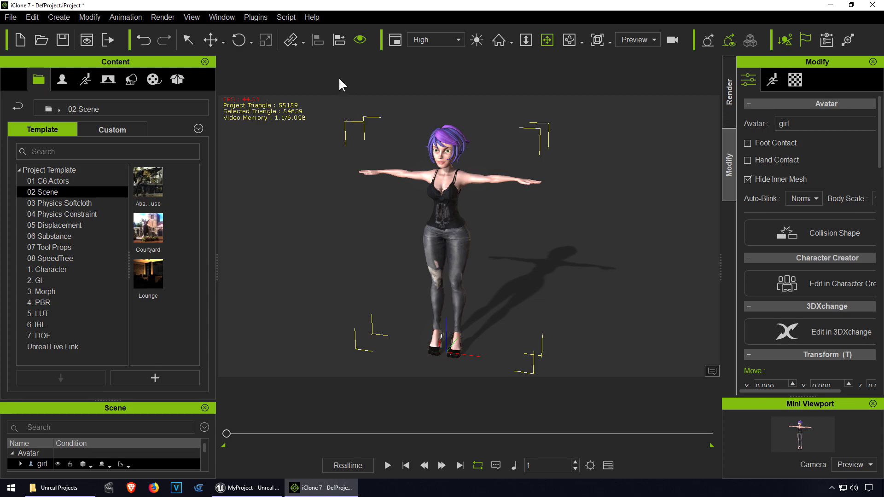
click(283, 18)
mouse_move(263, 20)
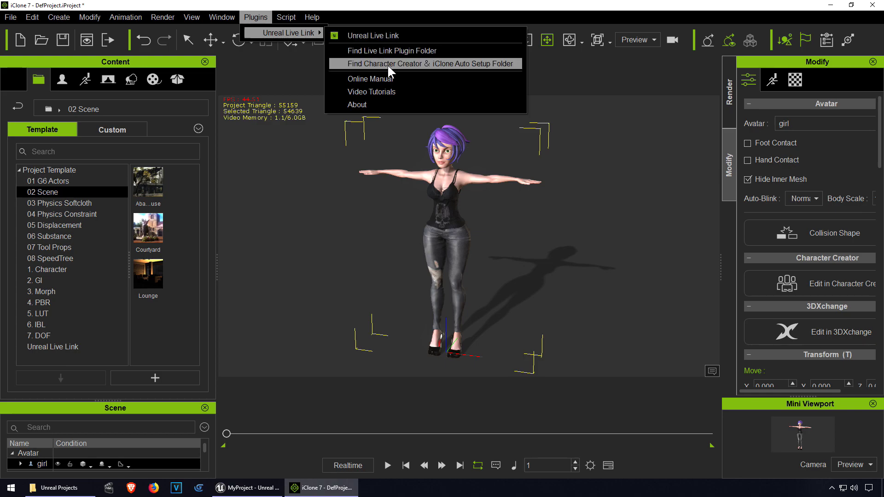
Copy the Content and Plugins folders from the Auto Setup folder.
click(419, 64)
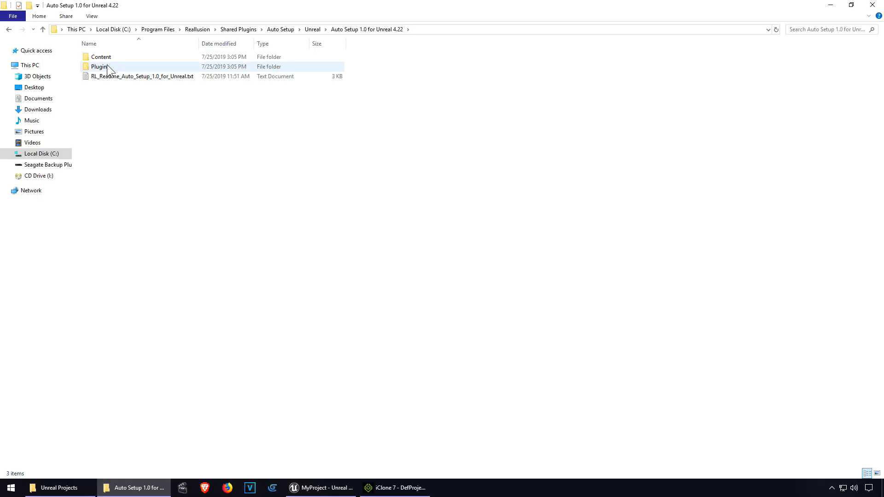
click(107, 66)
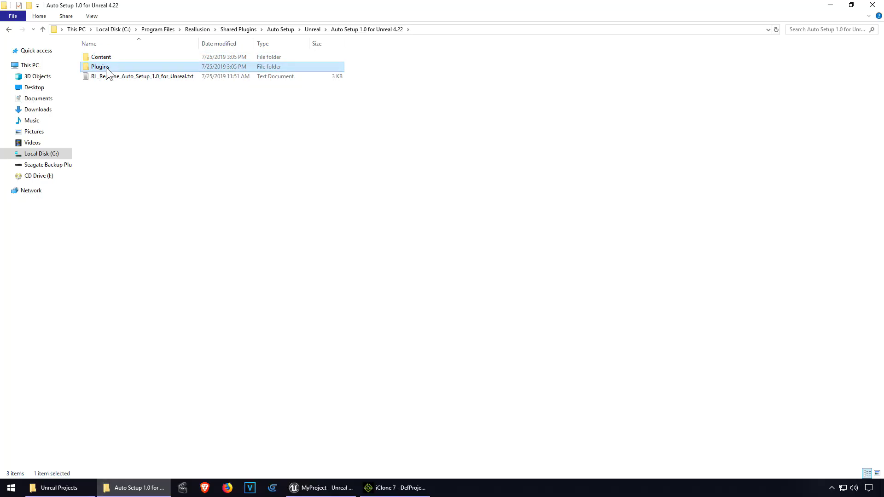
ctrl+click(109, 60)
right_click(111, 59)
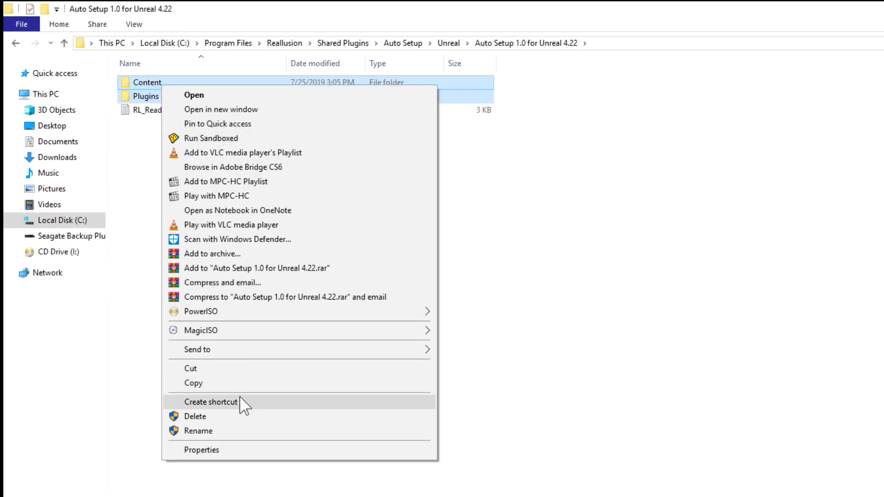
click(232, 383)
click(237, 294)
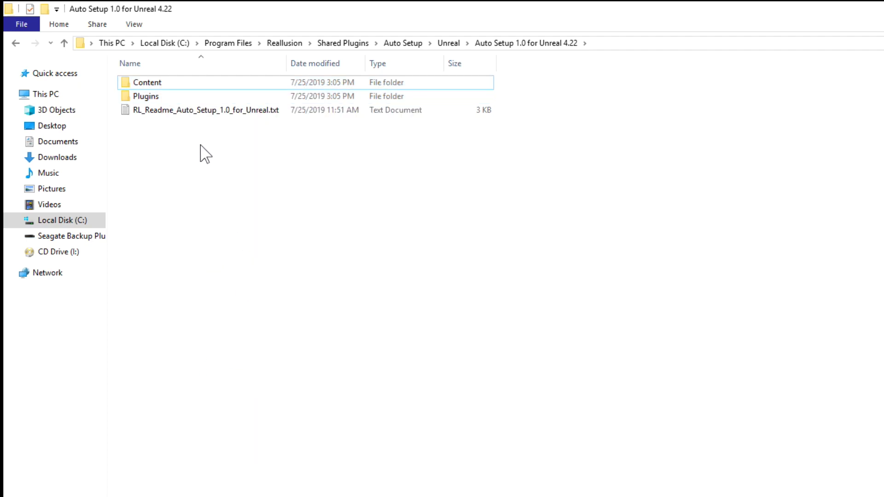
ctrl+click(160, 83)
right_click(162, 82)
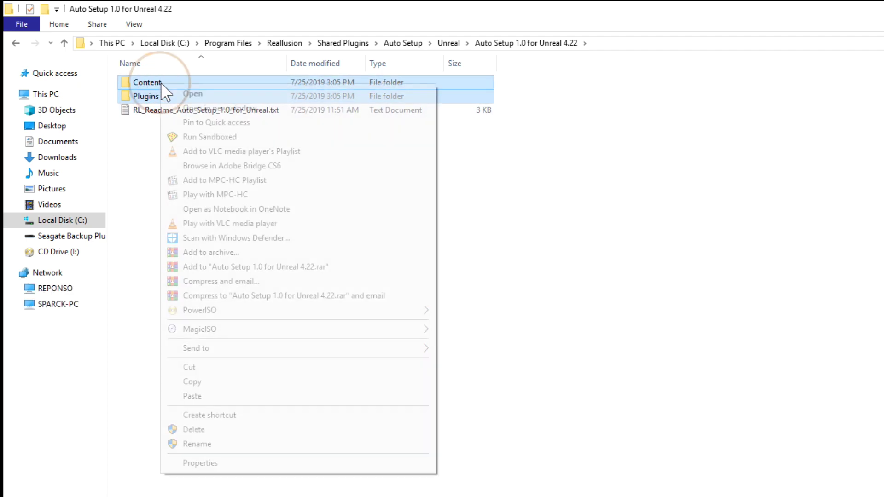
click(190, 377)
Paste both folders into Documents > Unreal Projects > MyProject.
click(39, 98)
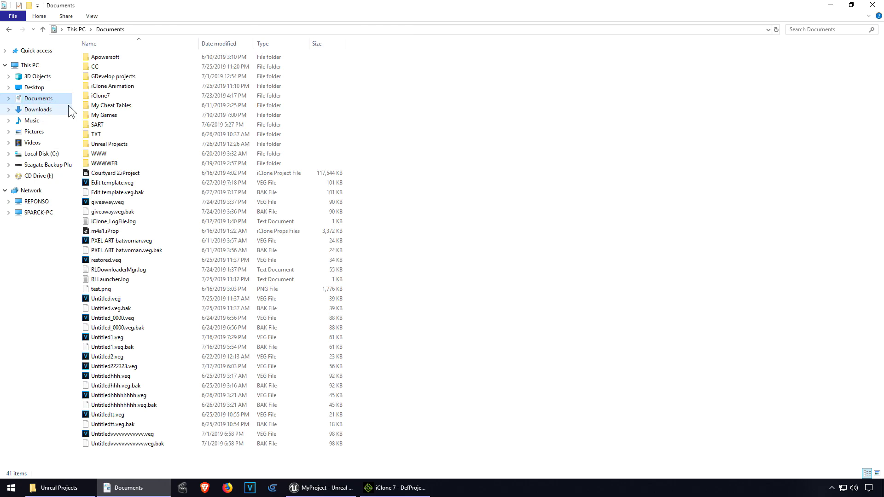
double_click(123, 144)
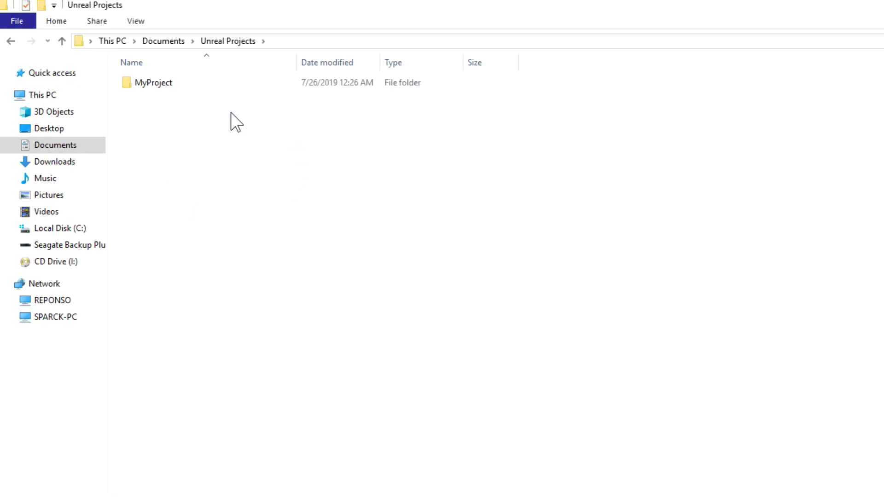
click(194, 83)
double_click(193, 84)
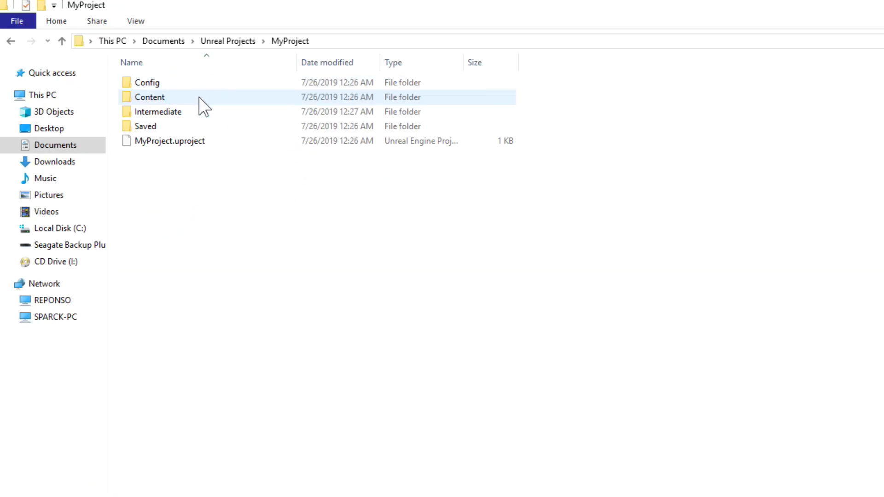
right_click(222, 210)
click(260, 303)
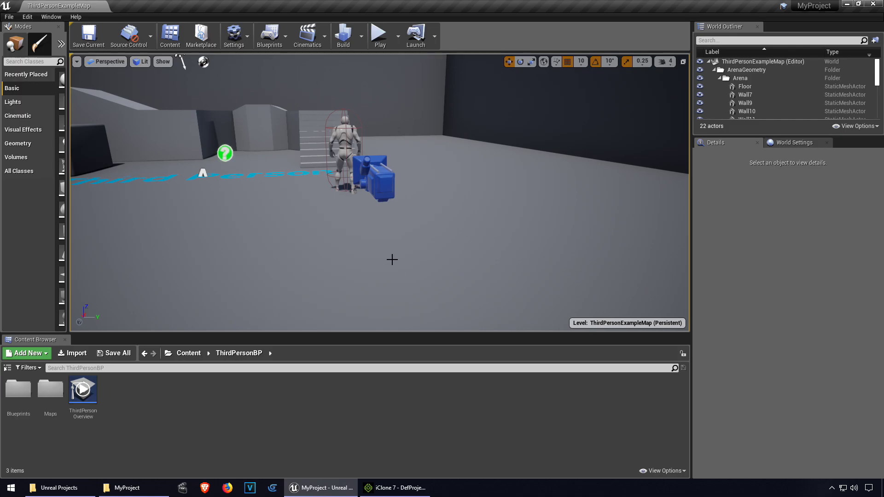
Check the Plugins browser, then close the editor and relaunch Unreal Engine 4.22.2.
click(234, 37)
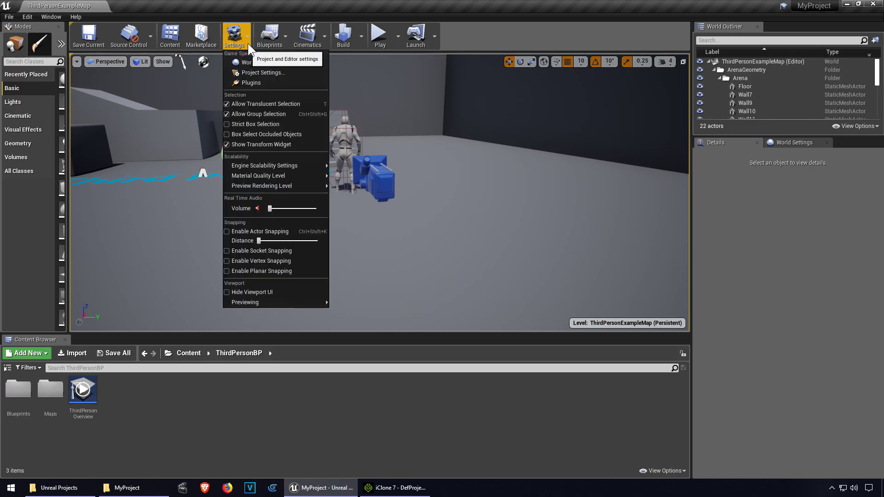
click(267, 84)
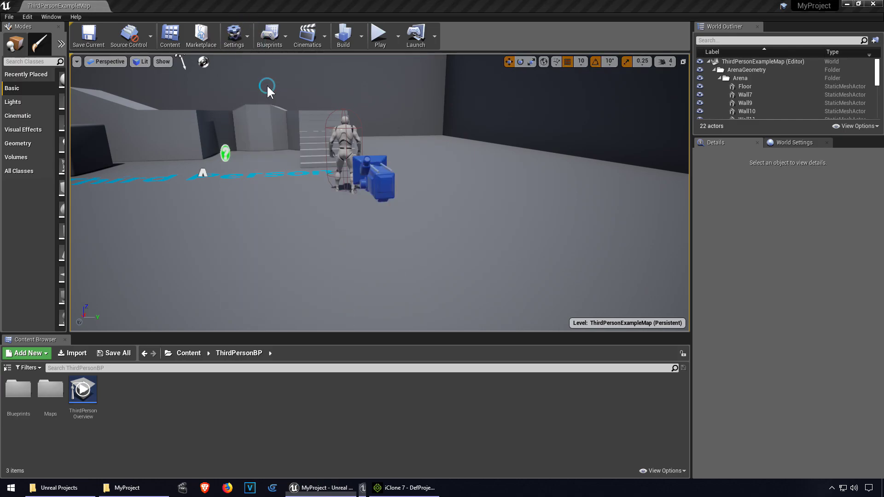
drag(306, 188, 310, 145)
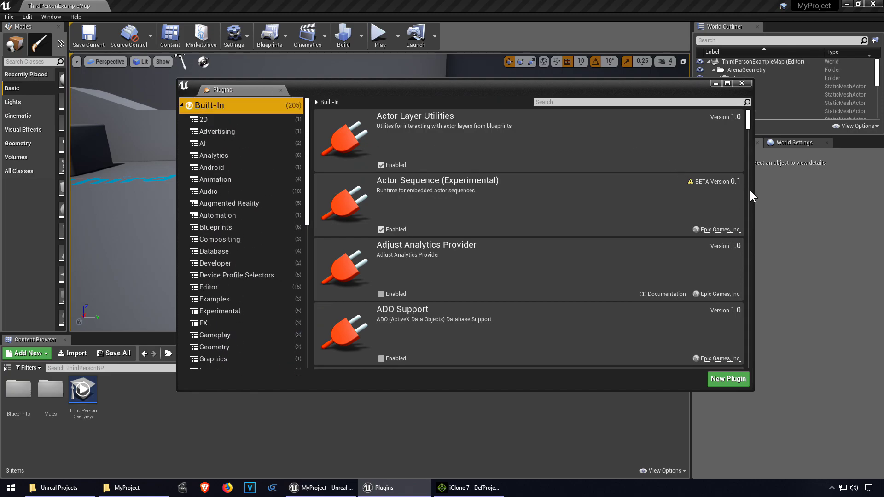
click(742, 83)
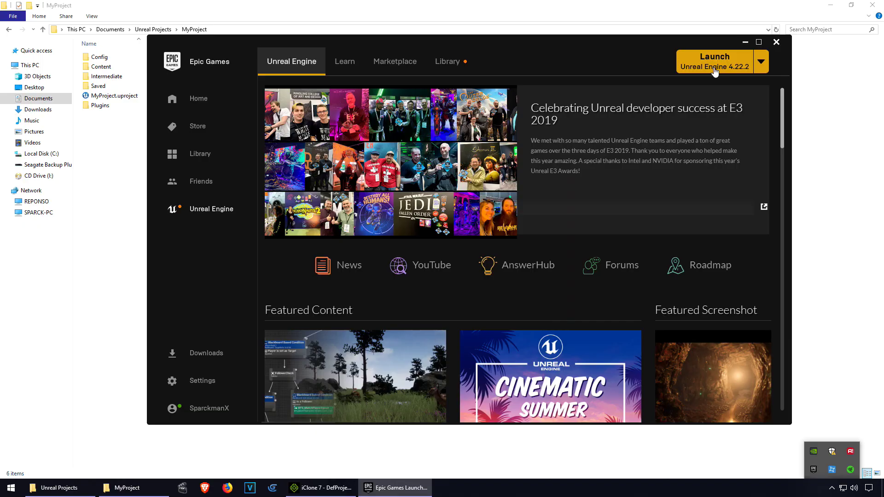
click(714, 69)
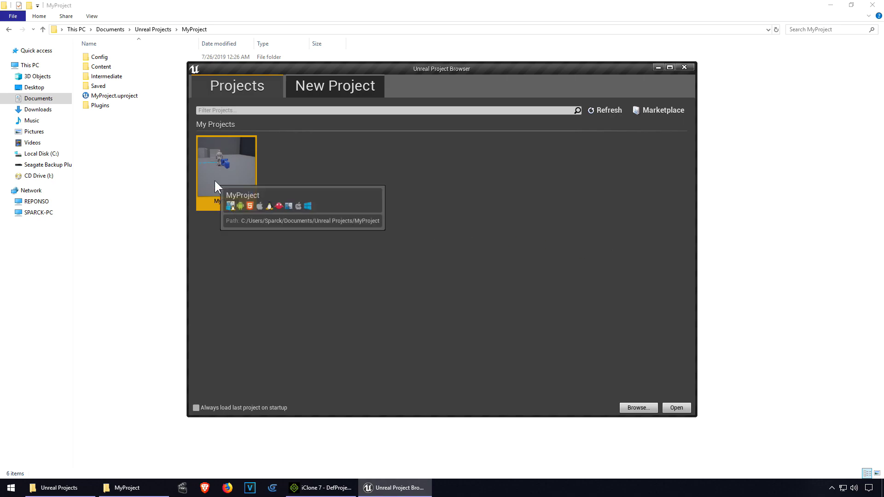
Reopen MyProject and confirm Reallusion's Auto Setup plugin shows Enabled under Project plugins.
click(676, 408)
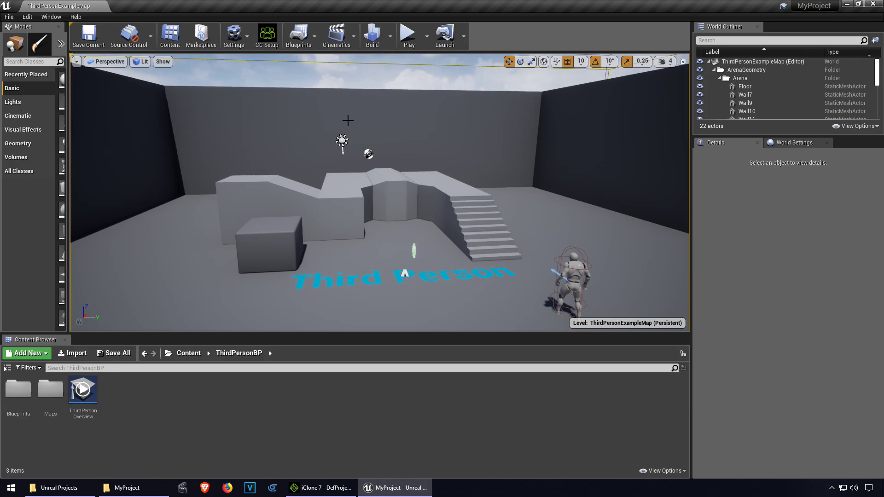
click(234, 36)
click(266, 82)
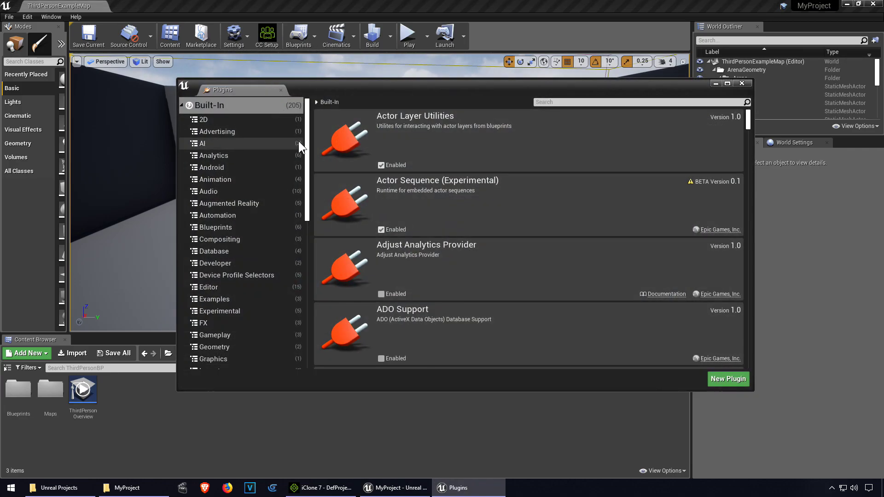
drag(307, 151, 294, 343)
click(243, 365)
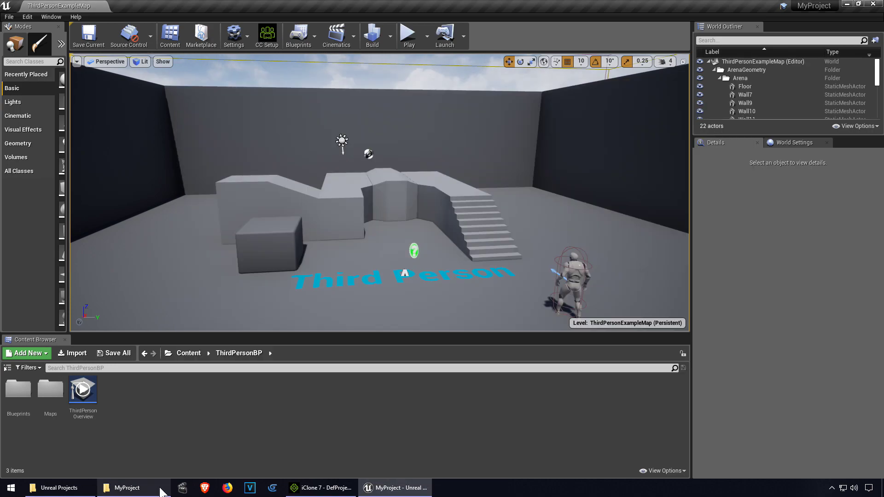
Copy the RLLiveLink folder from the Live Link plugin's 4.22 Plugins folder.
click(133, 488)
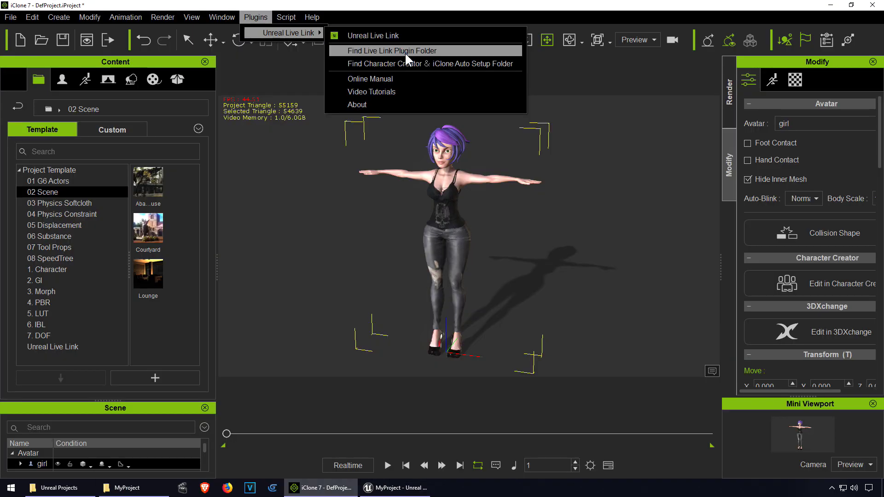
click(405, 51)
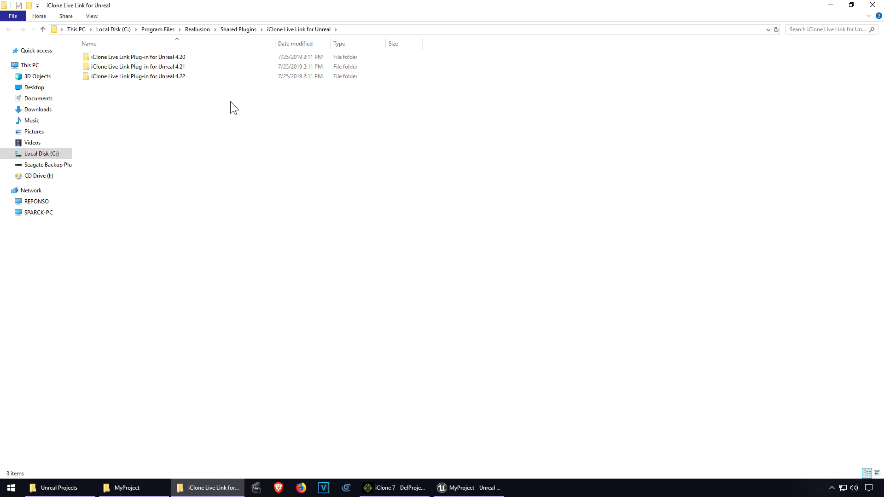
double_click(184, 77)
double_click(117, 58)
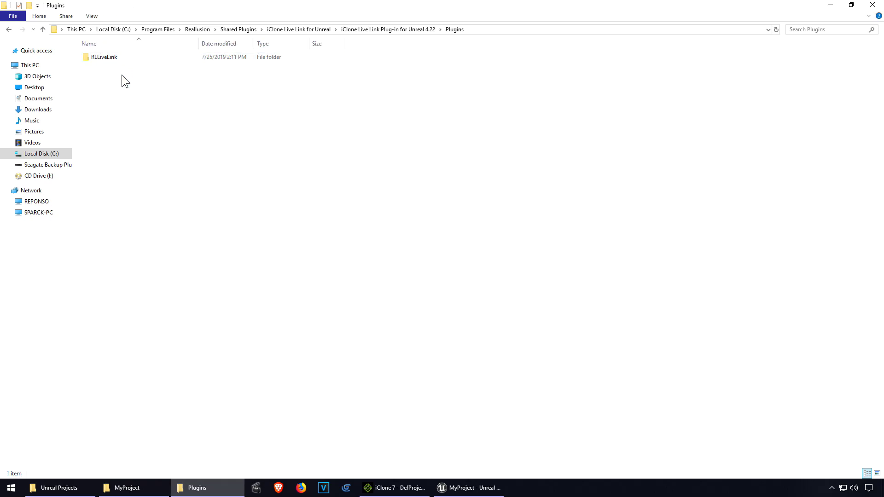
right_click(121, 58)
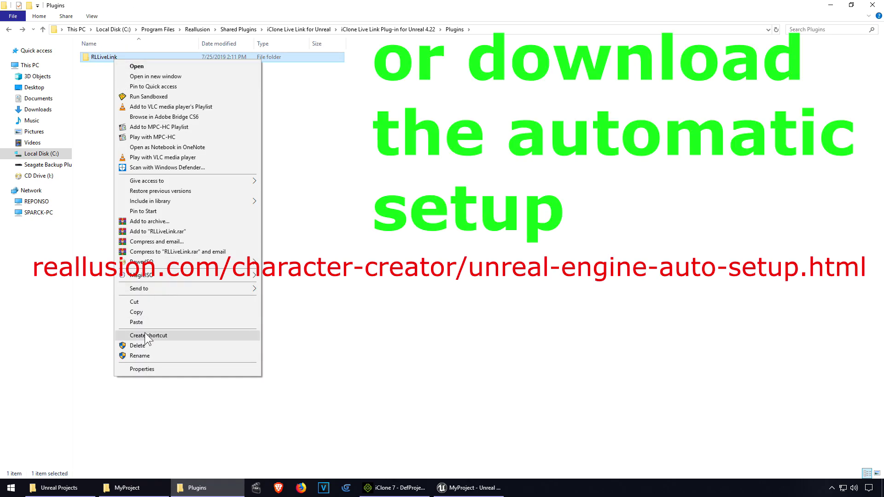
click(143, 315)
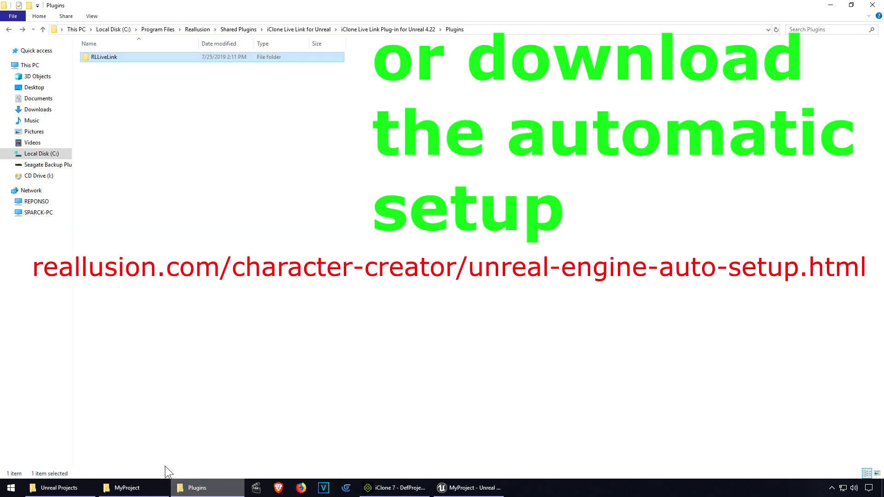
Paste RLLiveLink into MyProject's Plugins folder beside Auto_Setup_1.0, then restart Unreal.
click(128, 488)
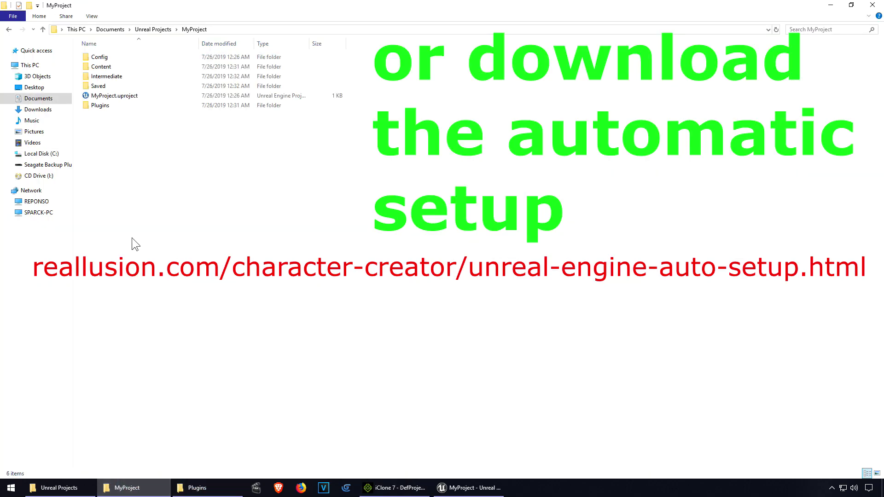
double_click(113, 107)
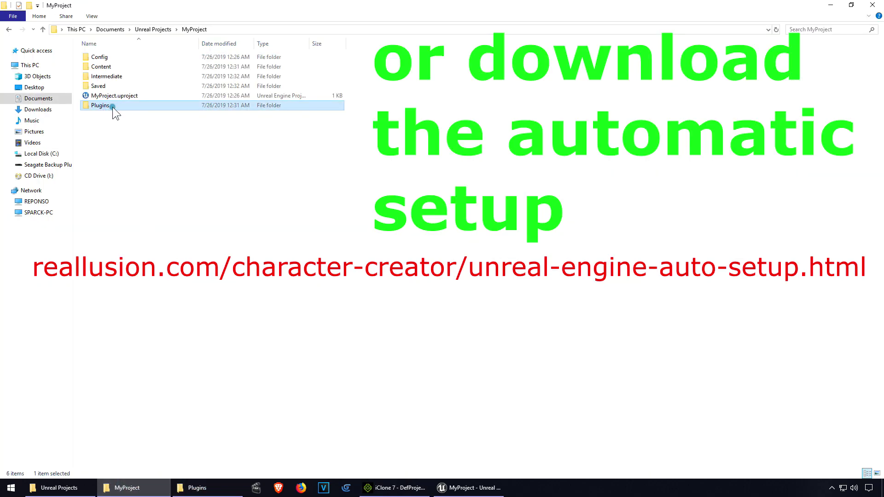
right_click(138, 121)
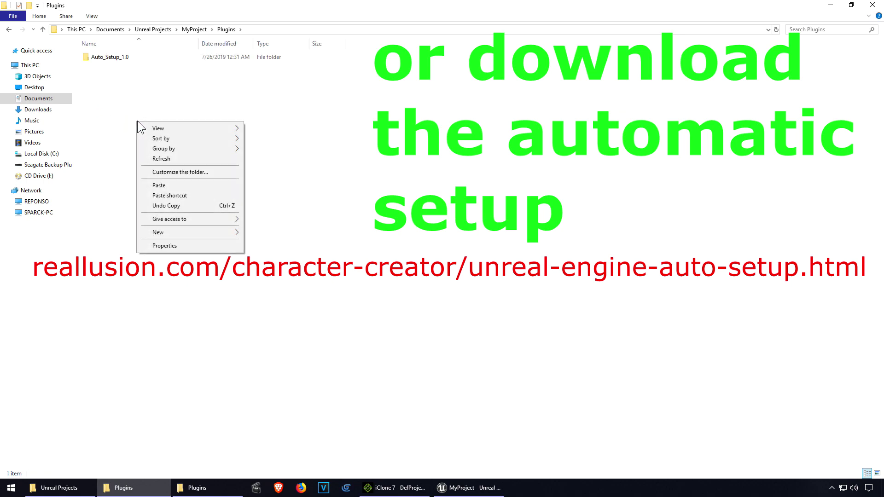
click(176, 186)
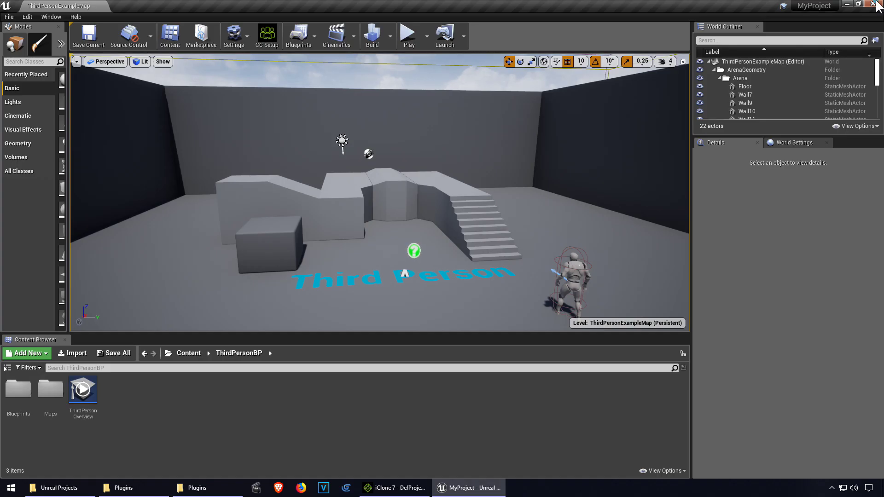
click(876, 3)
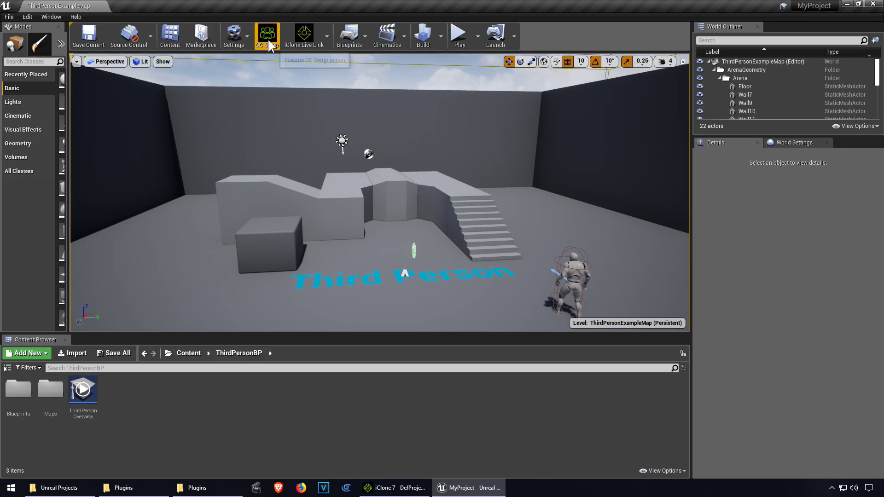
click(276, 42)
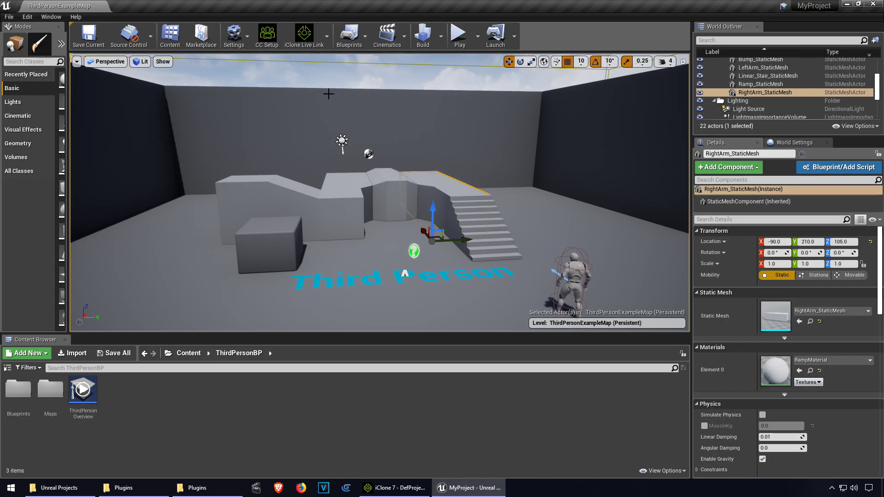
click(248, 40)
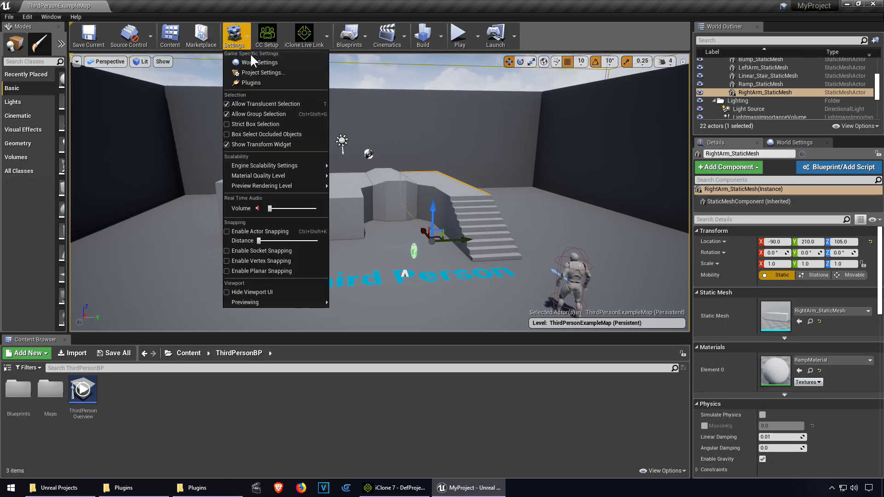
click(266, 82)
scroll(301, 191, down, 10)
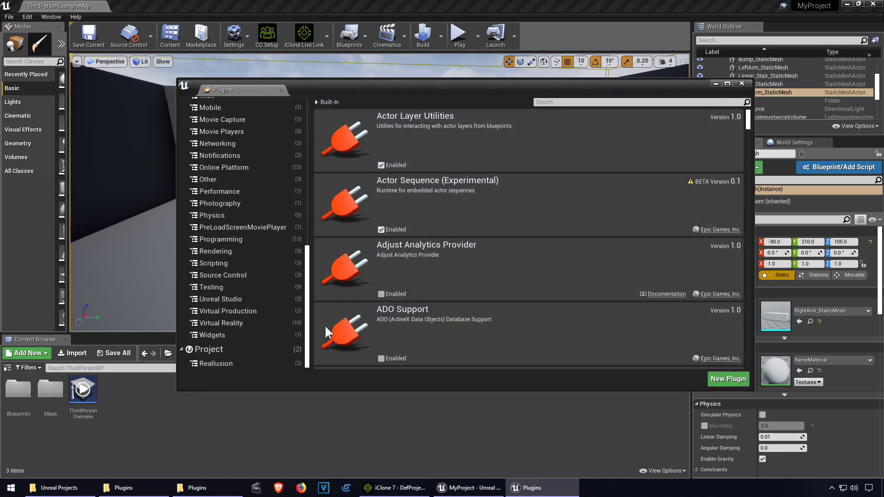
click(227, 364)
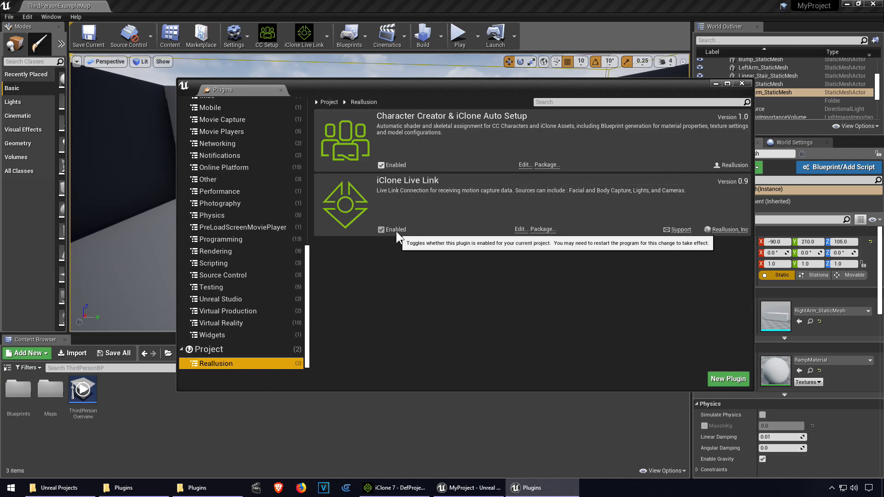
click(741, 83)
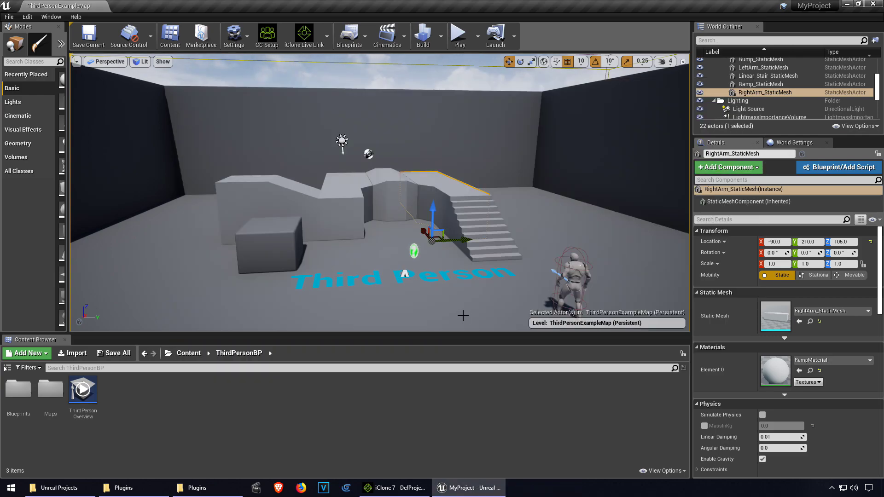
Open the Unreal Live Link panel in iClone 7 from the Plugins menu.
click(406, 492)
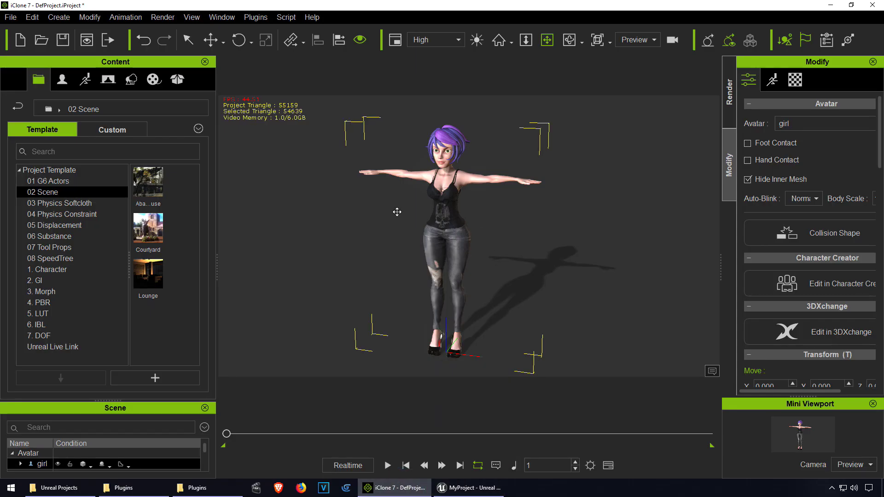
click(253, 17)
mouse_move(284, 29)
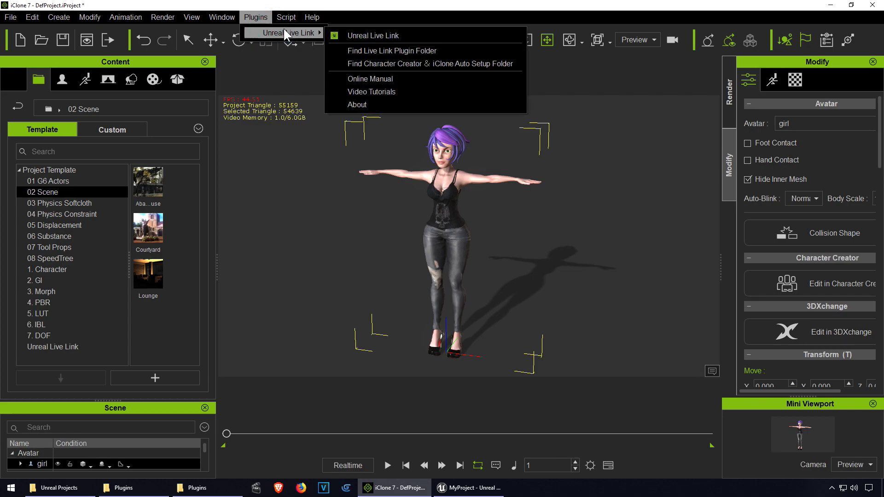
click(369, 35)
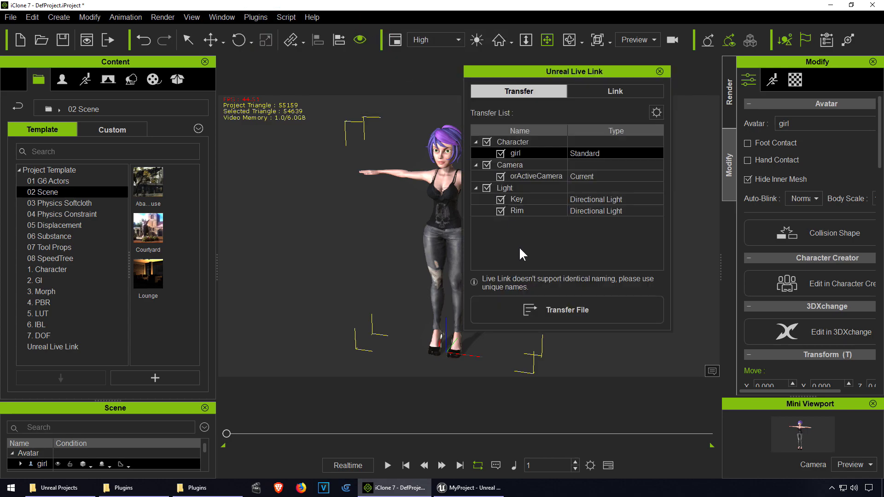
Uncheck the Key and Rim lights, keeping the girl and camera for transfer to Unreal.
click(500, 211)
click(500, 200)
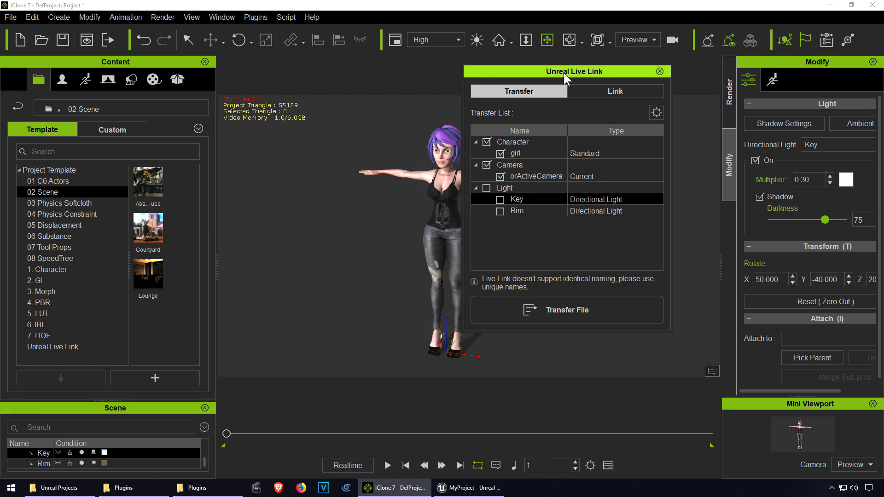
click(602, 99)
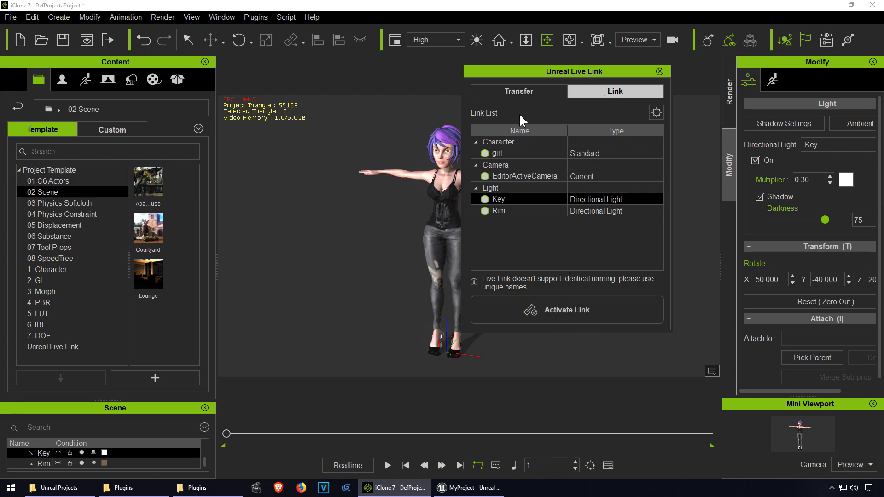
click(524, 91)
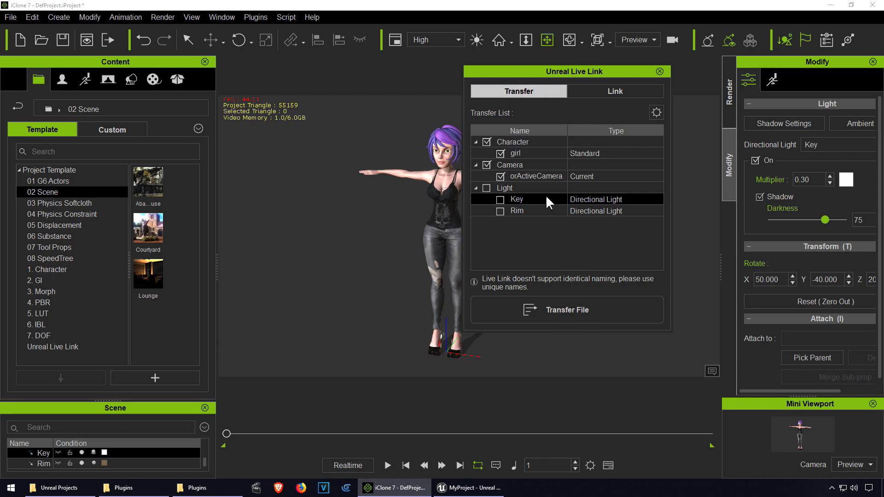
click(527, 143)
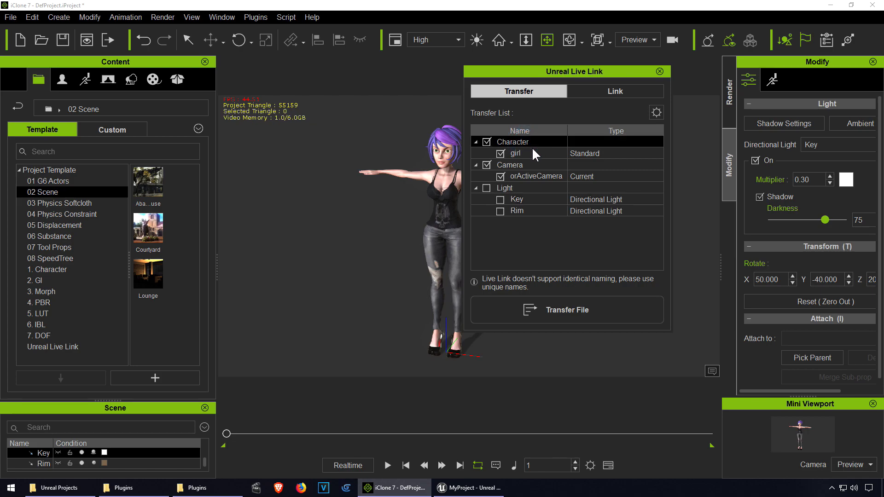
click(567, 310)
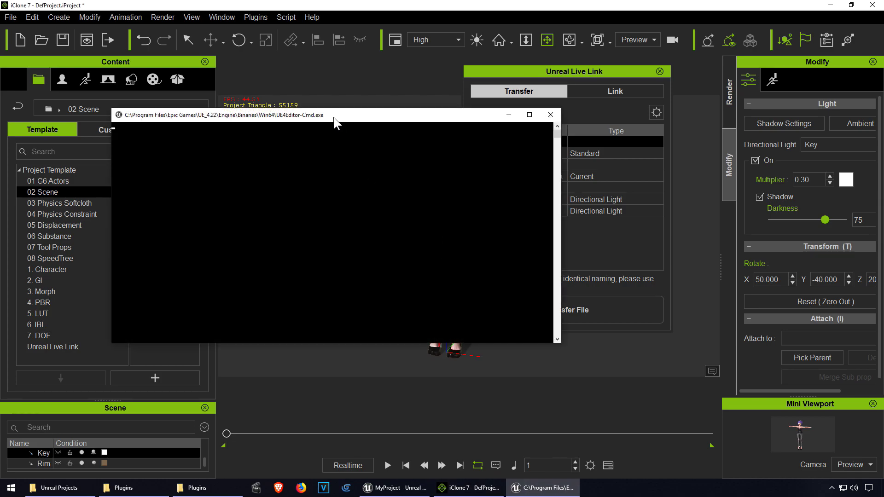
Drag the UE4Editor-Cmd console window aside while the transfer builds.
drag(334, 117, 450, 64)
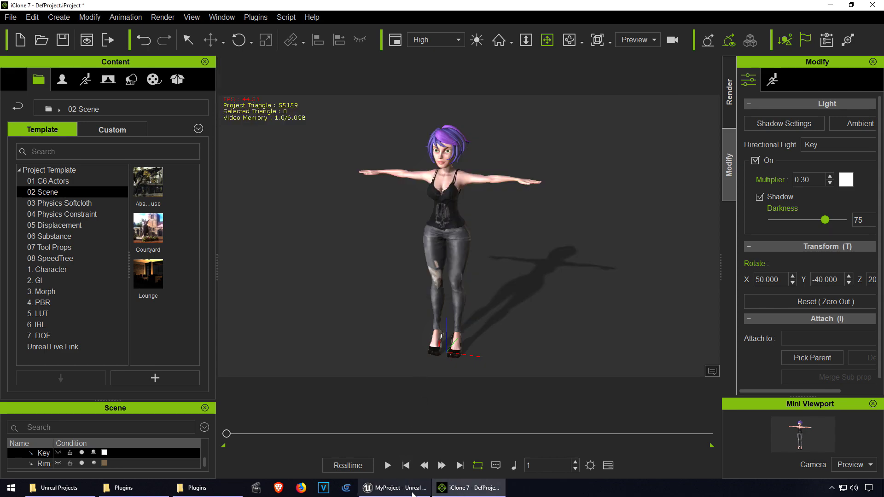
In Unreal, nudge the camera up and lift the girl off the floor to Z 100.
click(394, 488)
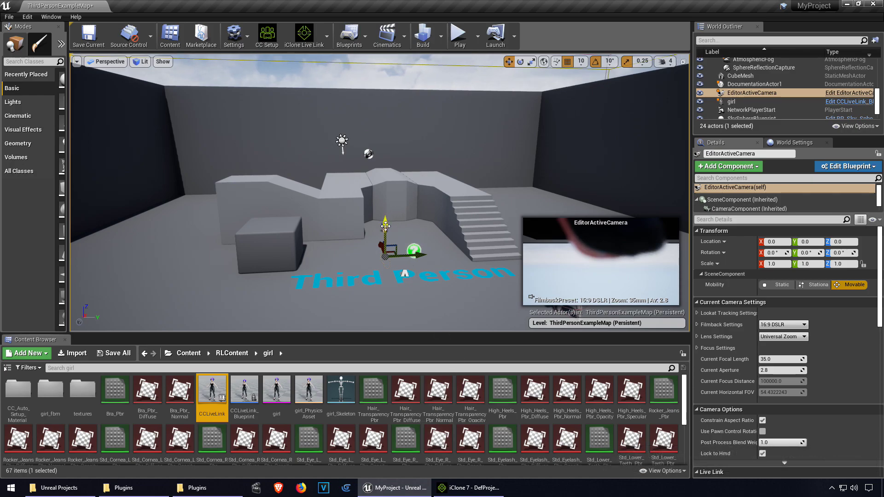
mouse_move(385, 226)
mouse_down()
mouse_move(389, 202)
mouse_move(396, 203)
mouse_move(392, 276)
mouse_move(390, 235)
mouse_up()
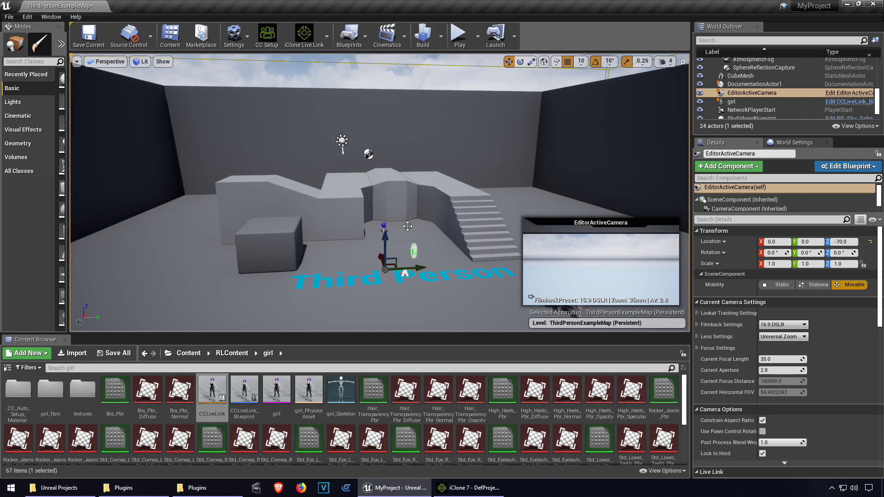
click(408, 226)
key(f)
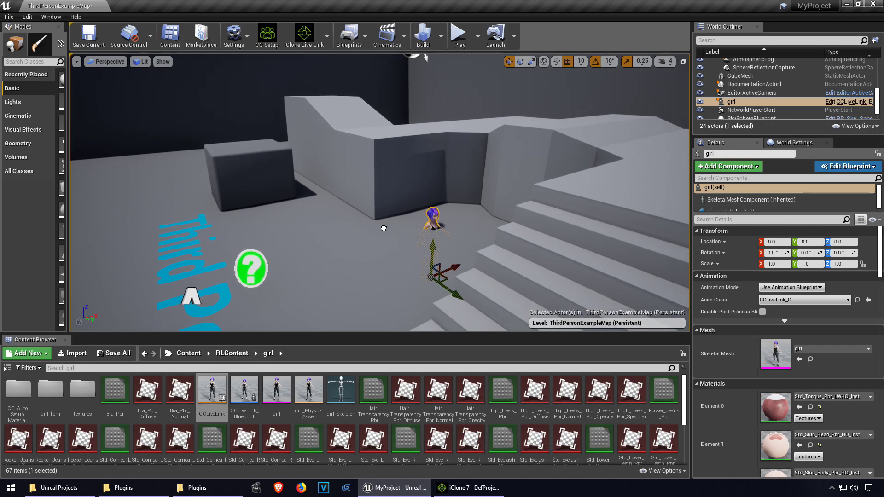
drag(432, 249, 387, 174)
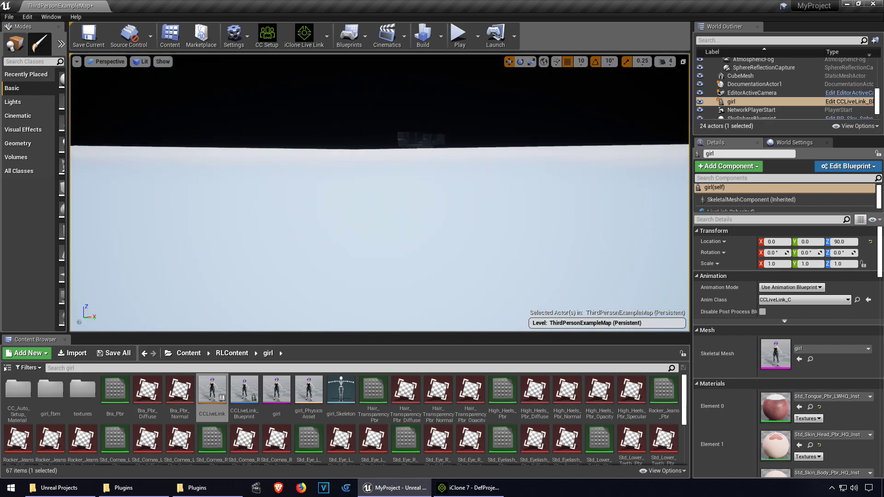
Move the EditorActiveCamera back so it frames the girl.
click(667, 61)
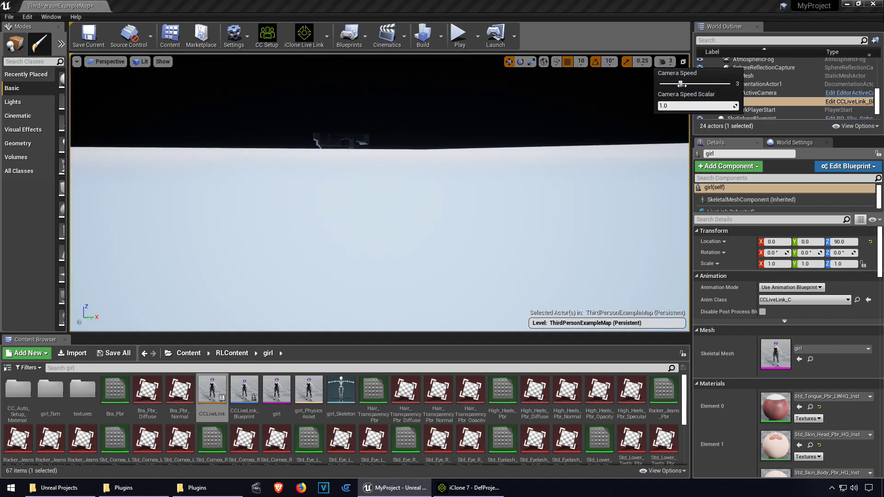
right_drag(437, 239, 430, 239)
click(424, 229)
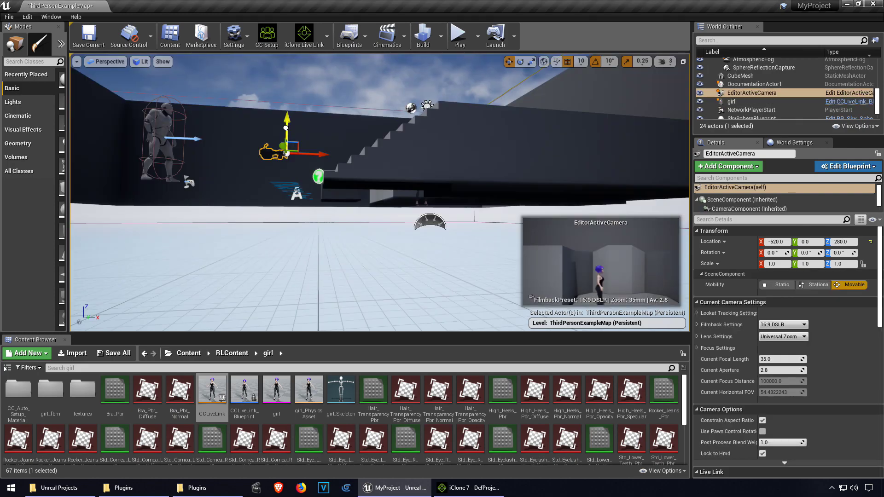
mouse_move(285, 130)
mouse_down()
mouse_move(285, 114)
mouse_move(285, 134)
mouse_up()
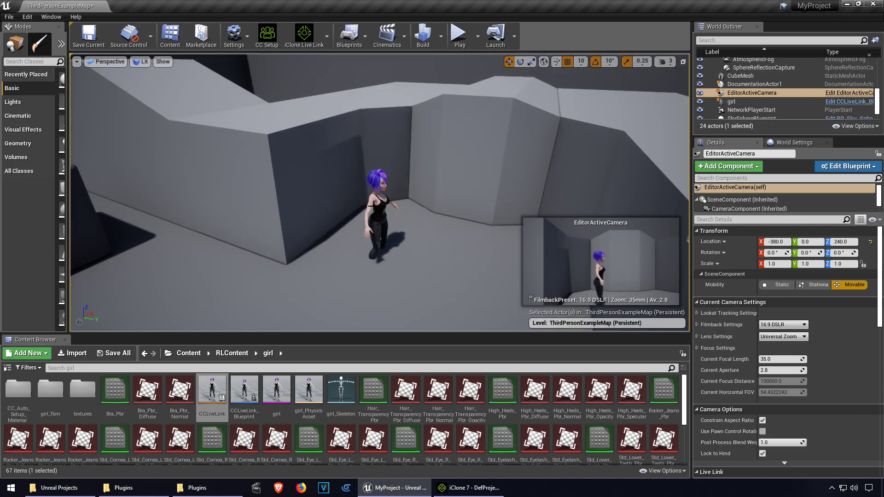
Raise the girl further to Z 130 and view the wider level.
click(371, 206)
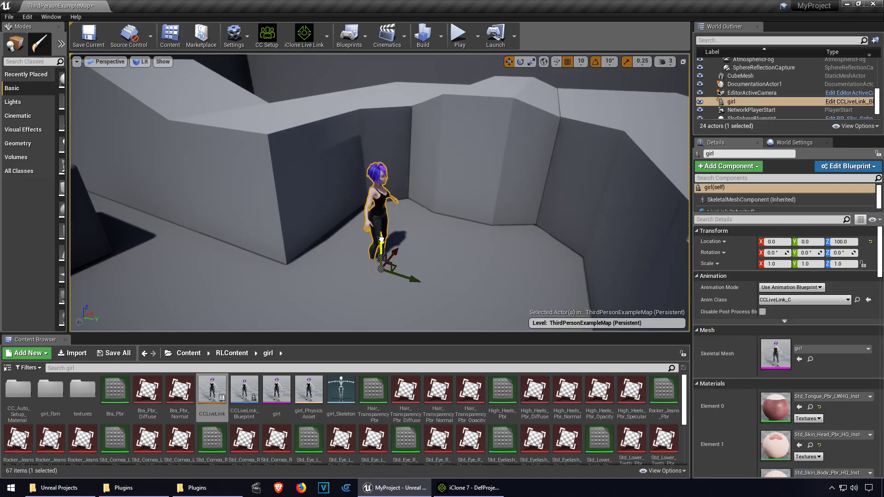
drag(381, 239, 381, 221)
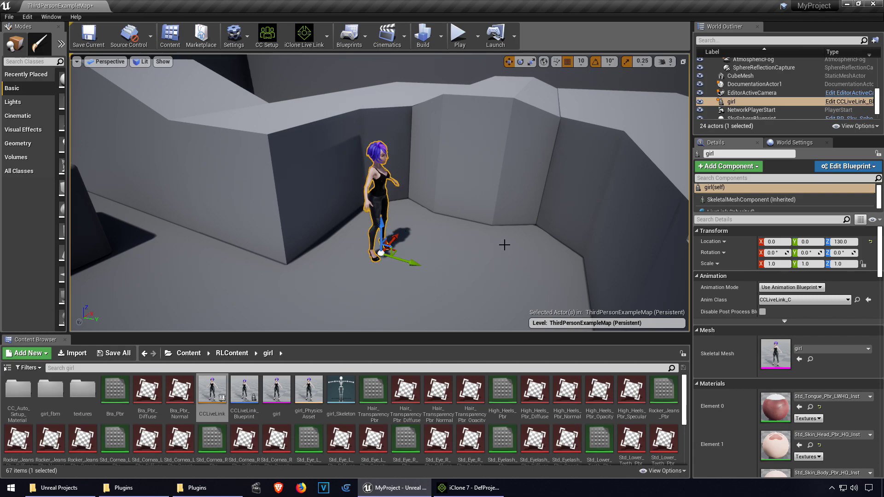
right_drag(513, 248, 461, 253)
Activate Live Link for the girl, excluding the EditorActiveCamera from the link list.
click(465, 487)
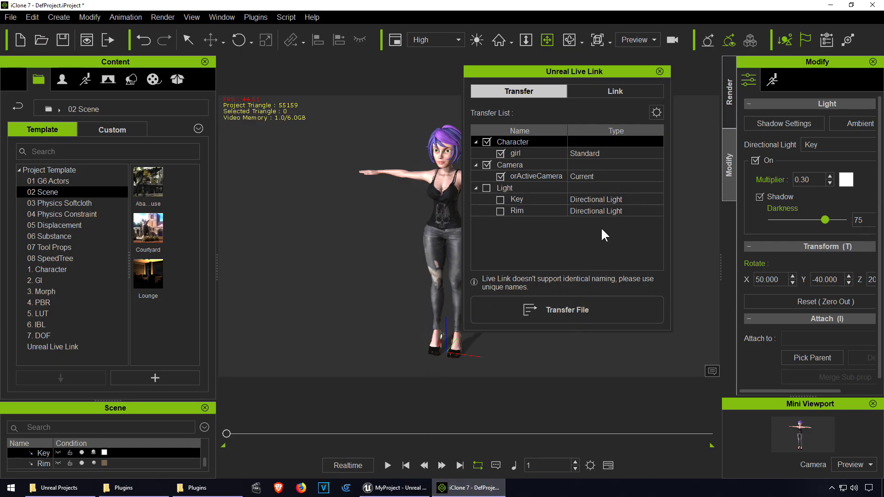
drag(608, 71, 344, 129)
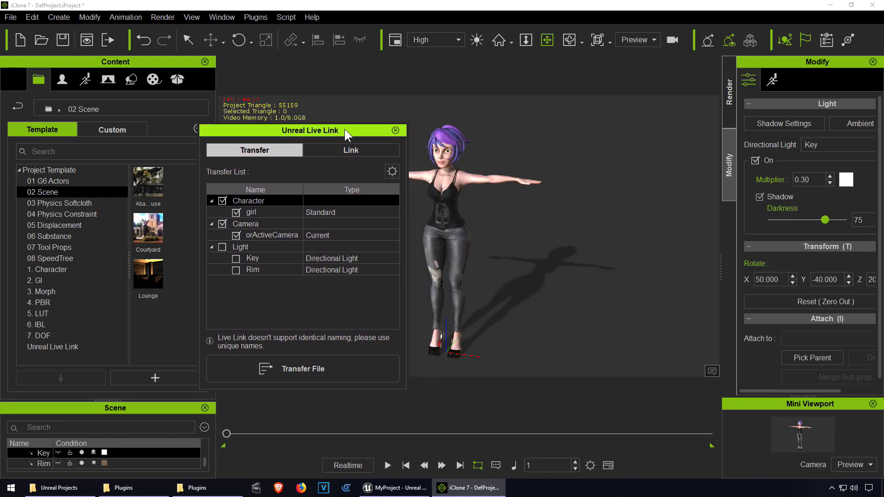
click(346, 150)
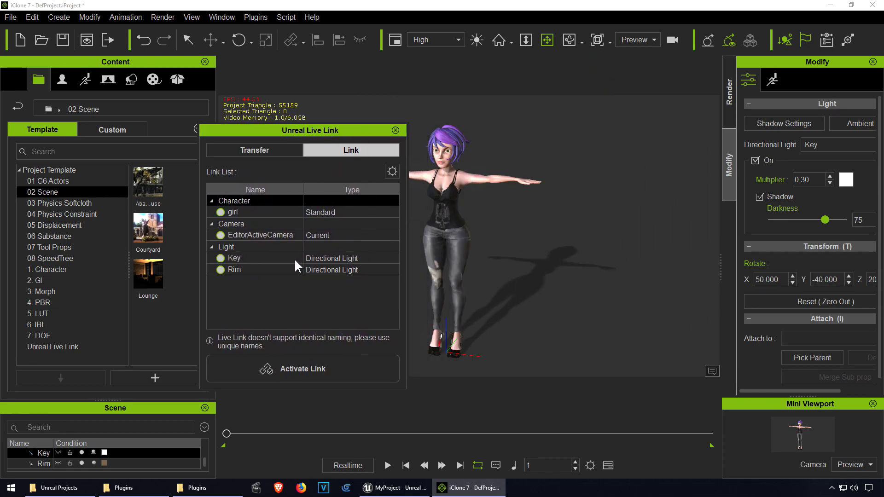
click(221, 213)
click(222, 234)
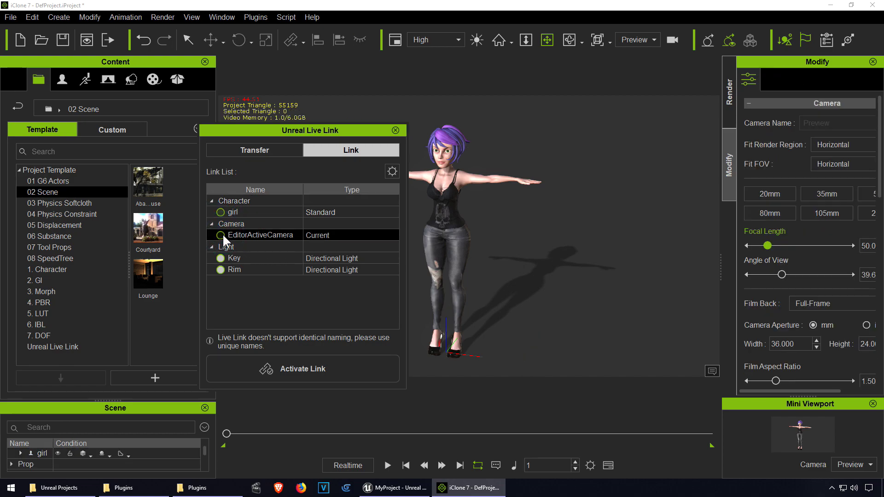
click(308, 375)
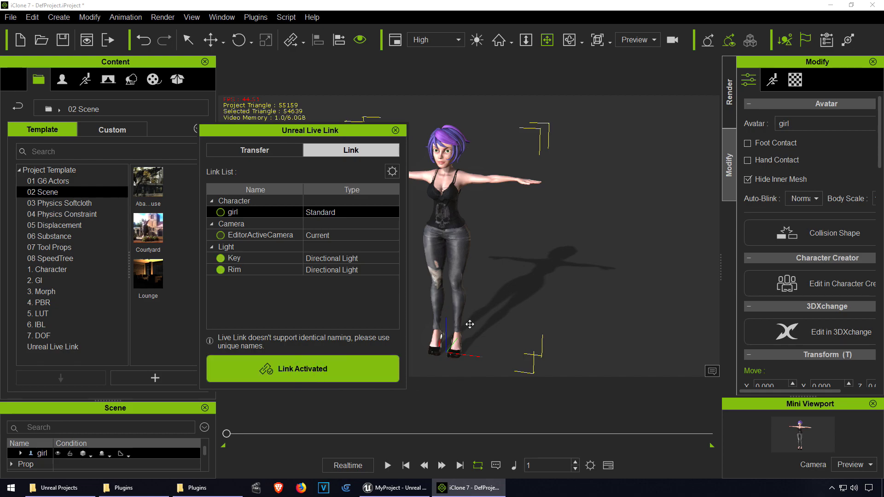
Check the girl in Unreal, then un-maximize and narrow the iClone window.
click(410, 489)
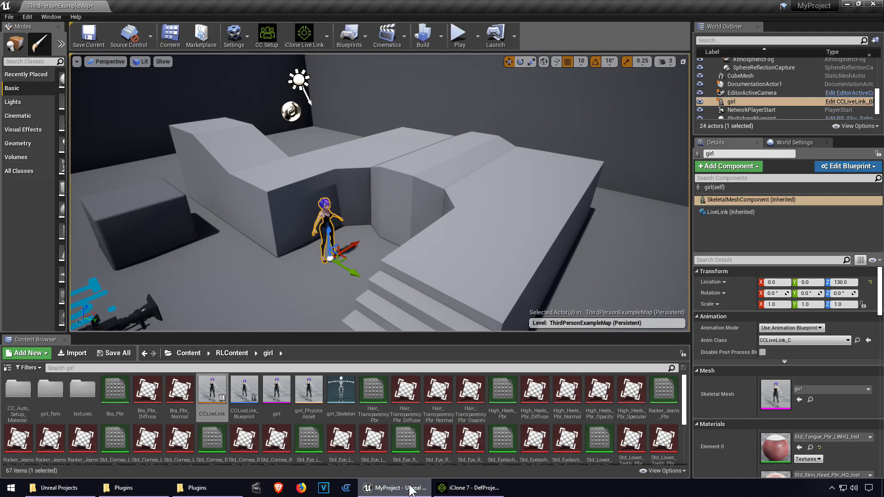
click(470, 488)
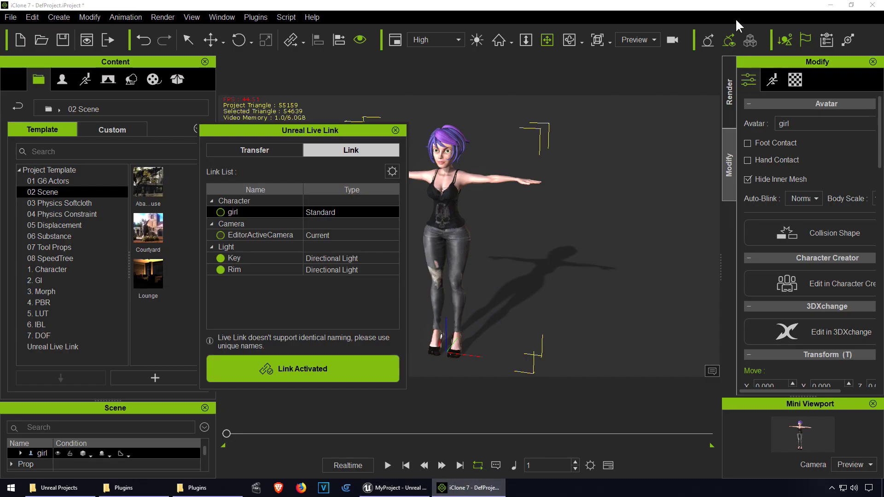
click(851, 5)
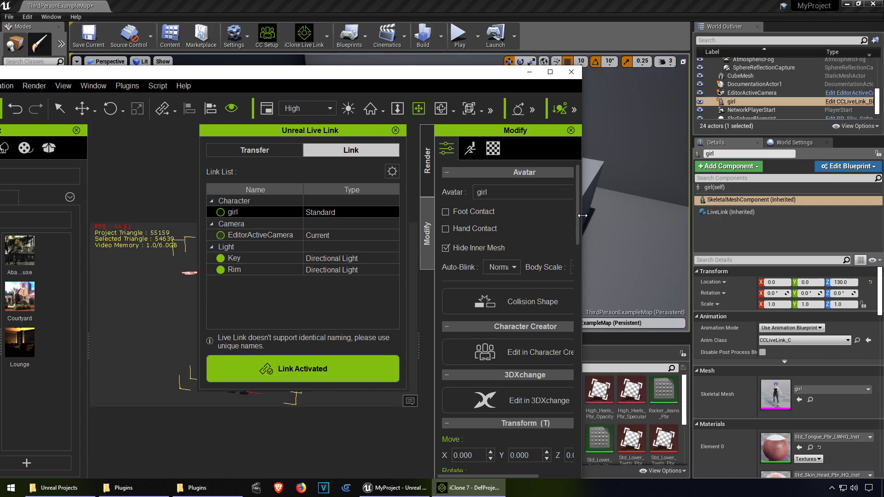
drag(582, 215, 374, 214)
Close both Plugins folder windows from the taskbar.
click(208, 486)
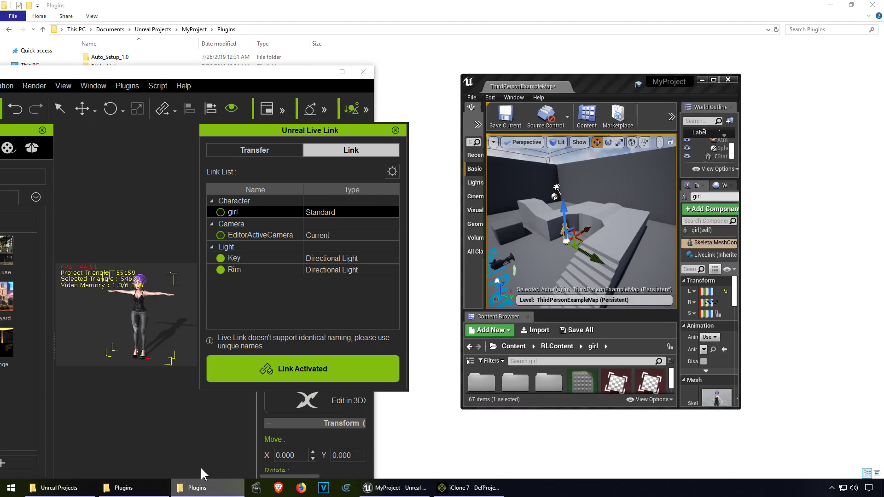
right_click(195, 486)
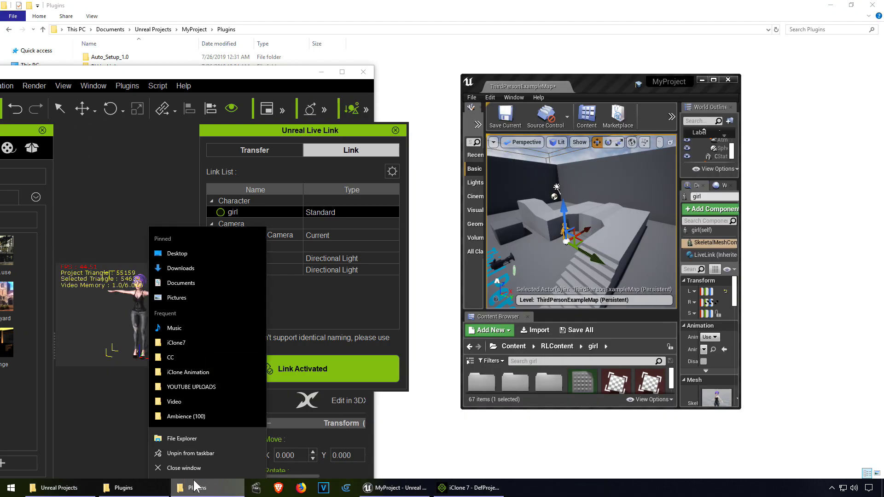
click(184, 468)
right_click(137, 486)
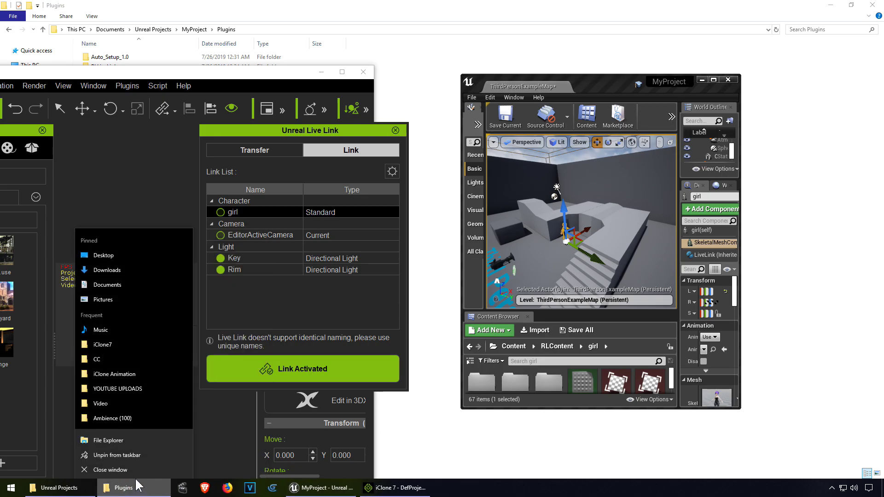
click(108, 469)
Tile iClone and Unreal side by side and adjust the split.
right_click(644, 487)
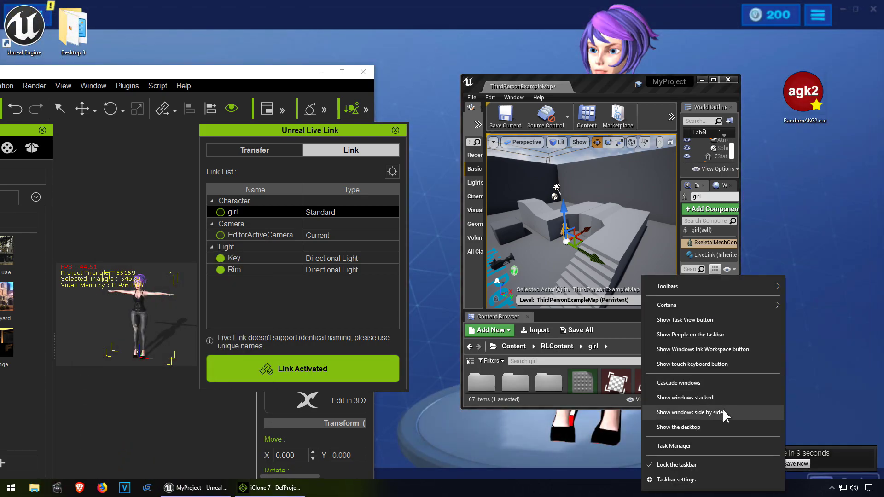
click(723, 413)
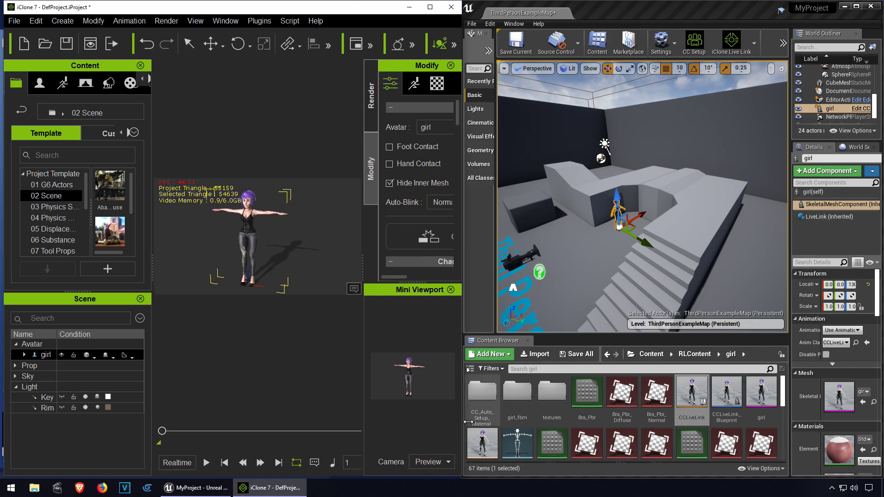
mouse_move(469, 421)
mouse_down()
mouse_move(487, 420)
mouse_move(460, 422)
mouse_up()
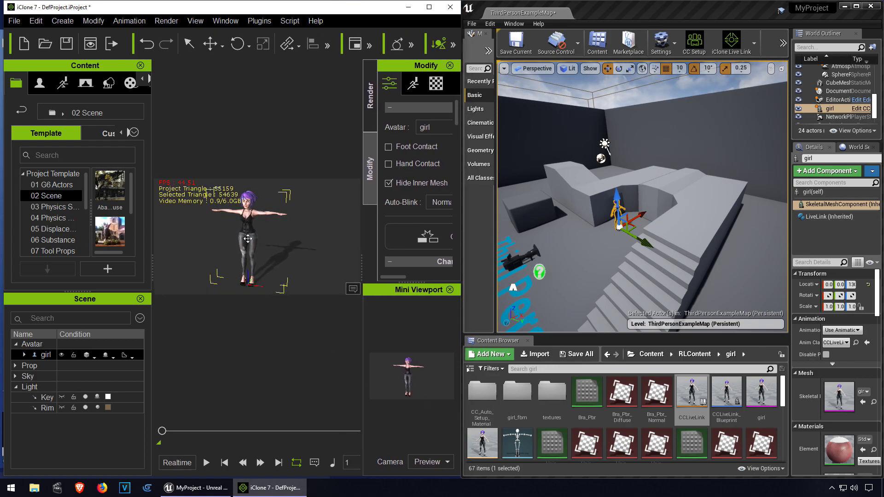
Rotate the girl about her vertical axis with the rotate gizmo.
key(q)
key(w)
key(e)
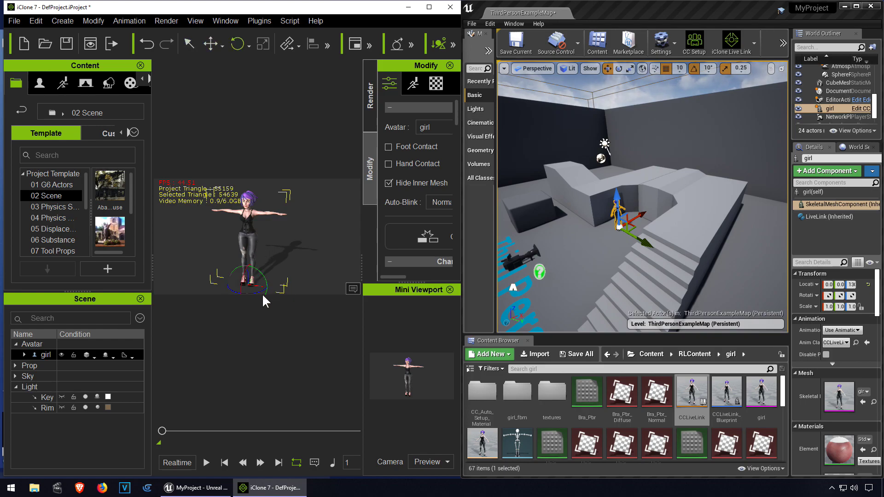
mouse_move(254, 287)
mouse_down()
mouse_move(235, 290)
mouse_move(261, 284)
mouse_up()
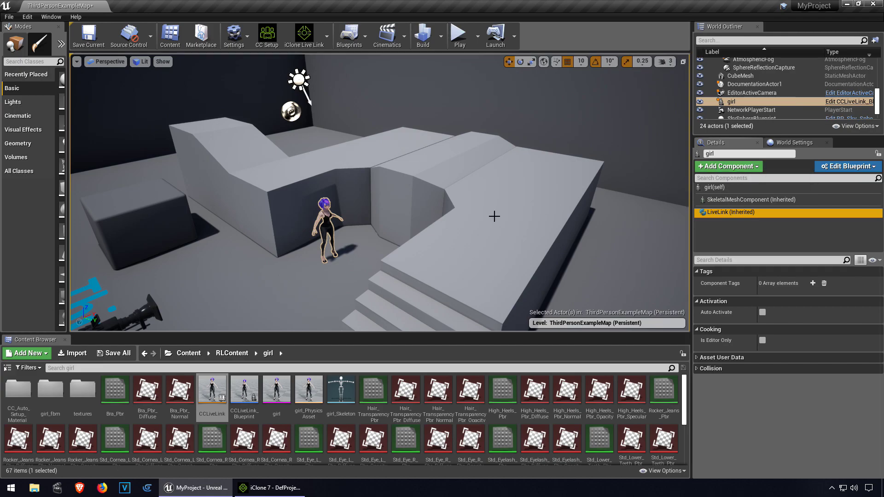
Add an iClone LiveLink source on port 54321 in Unreal's Live Link window.
click(52, 17)
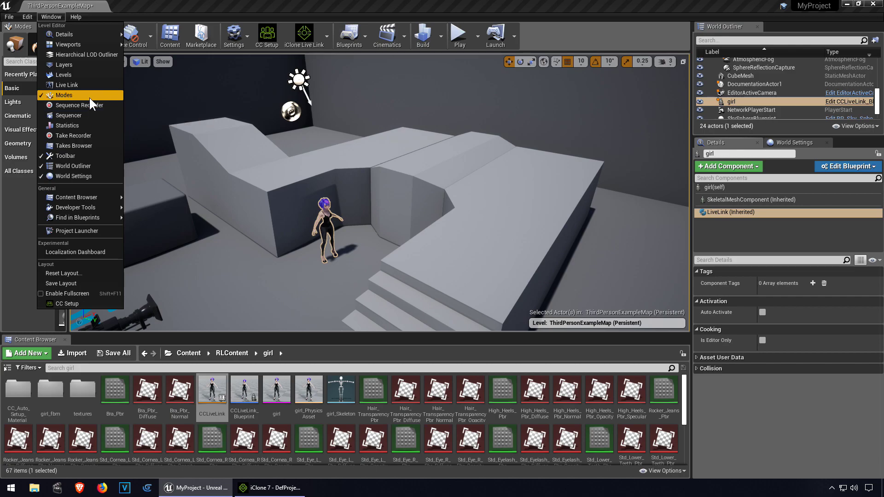
click(85, 83)
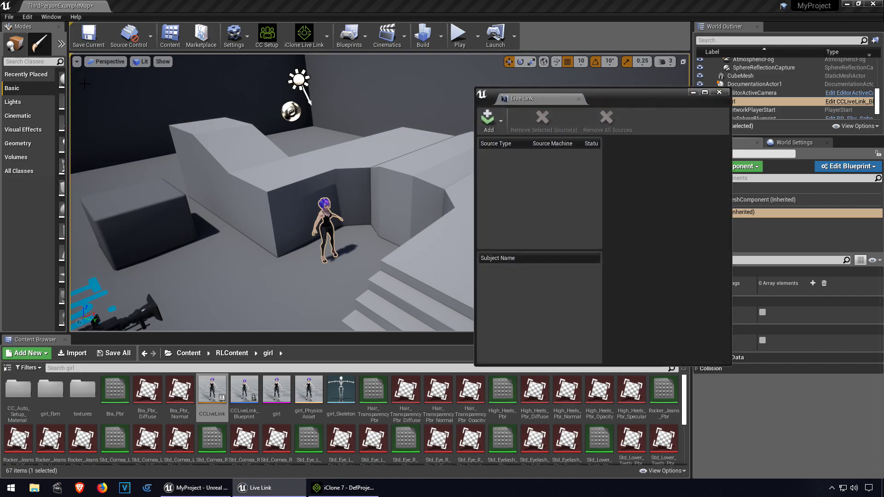
click(489, 121)
mouse_move(523, 166)
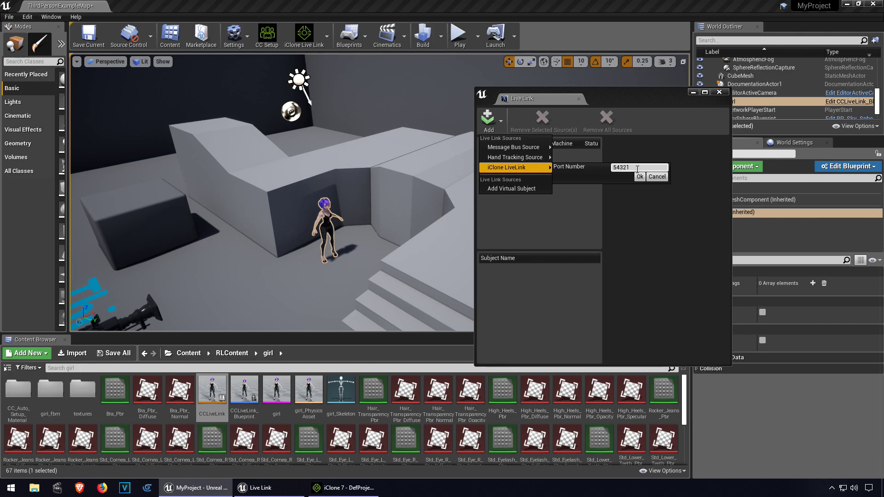
click(615, 168)
click(640, 177)
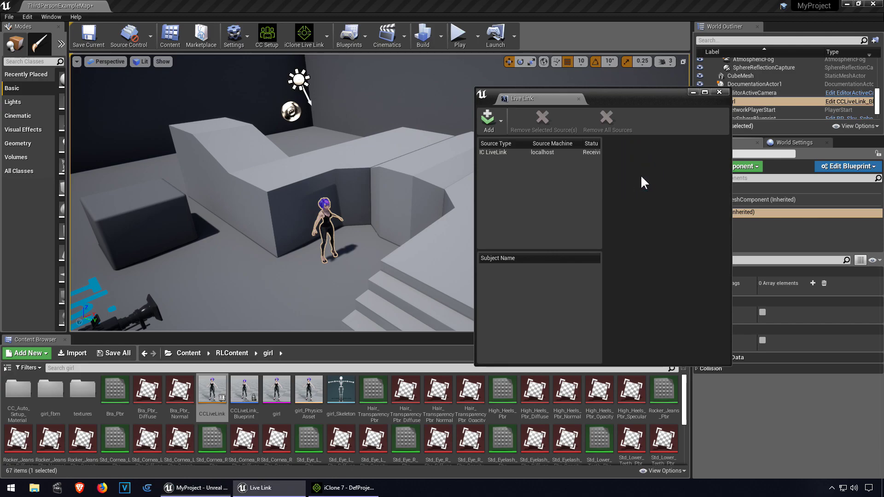
Select the new IC LiveLink source and minimize the Live Link window.
click(496, 152)
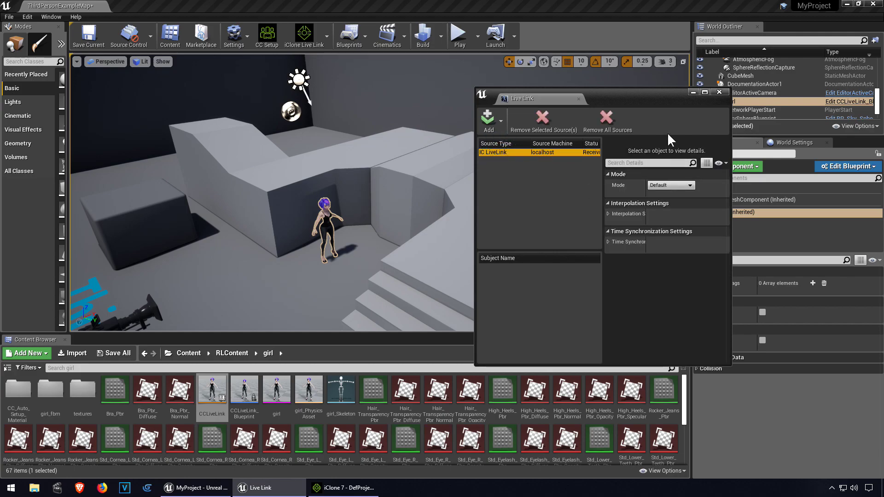
drag(634, 98, 651, 88)
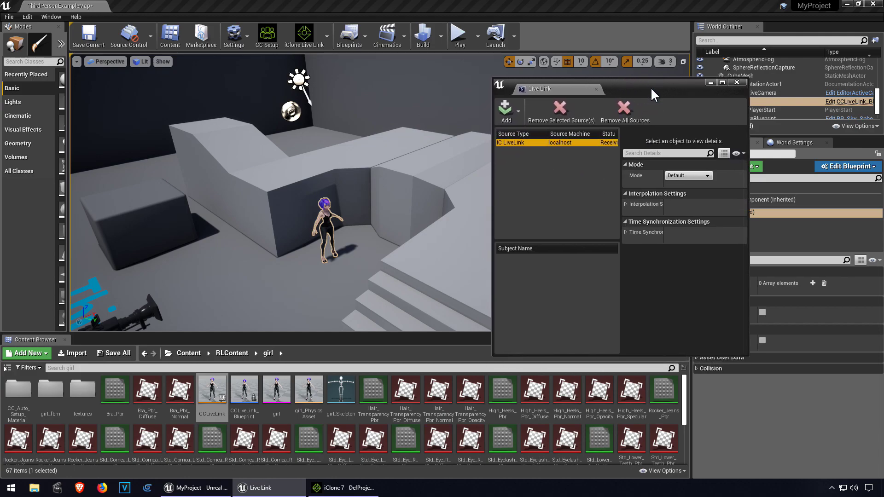
click(711, 81)
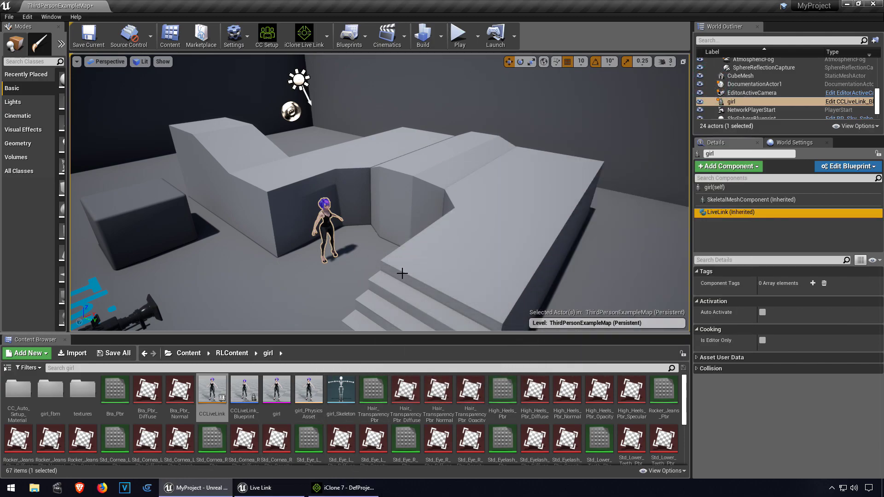
Record a short Move motion for the girl with the Motion Puppet.
click(345, 489)
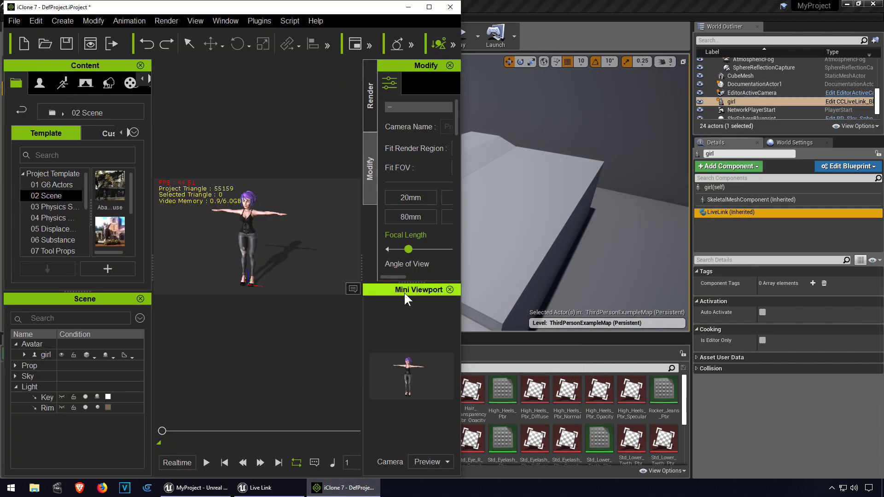
click(414, 85)
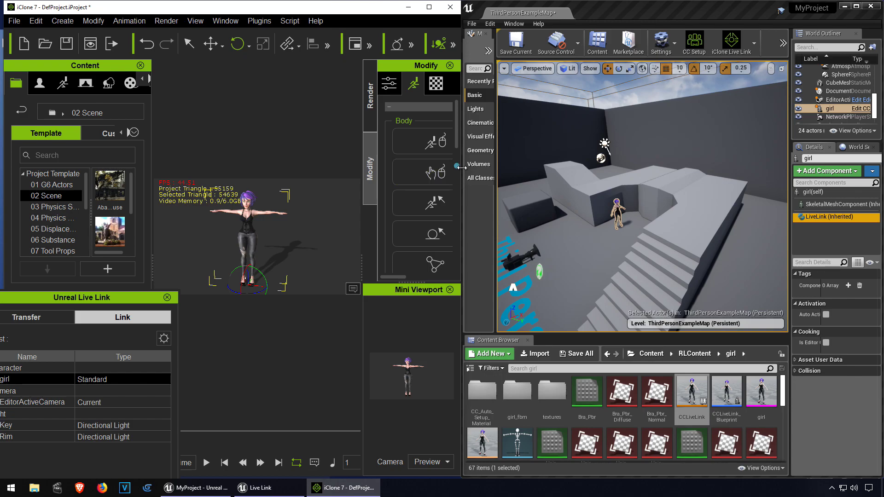
click(431, 177)
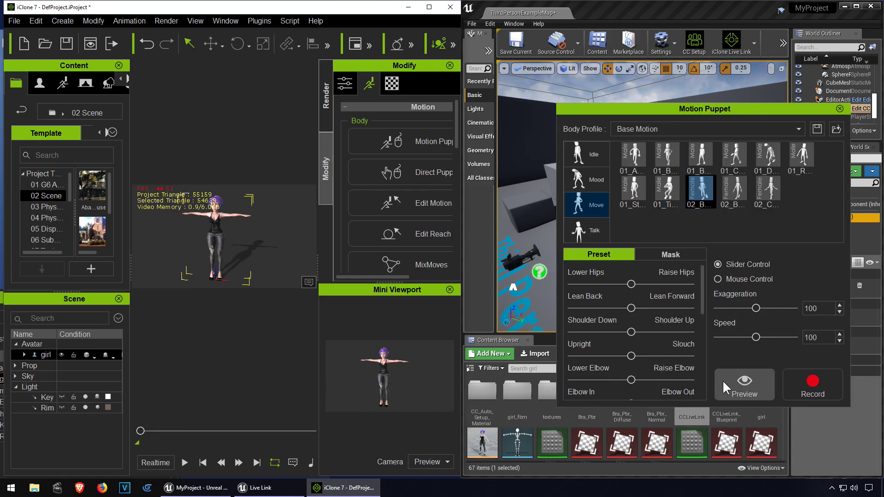
click(811, 385)
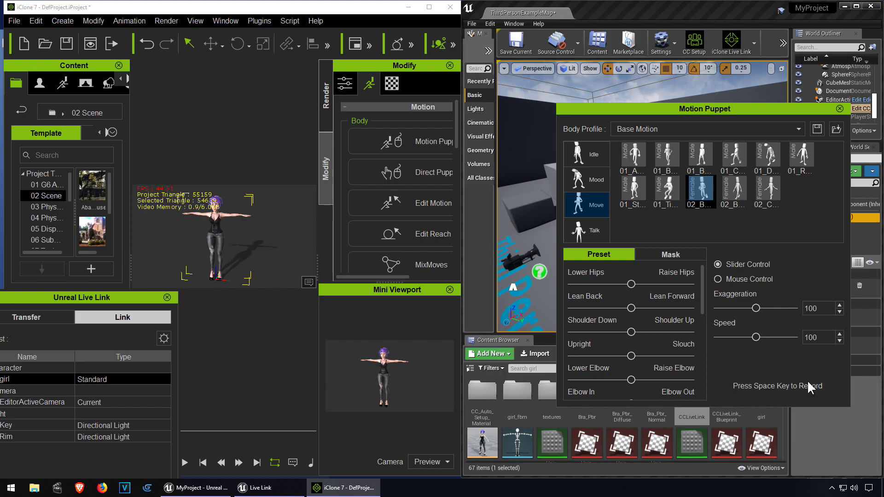
key(space)
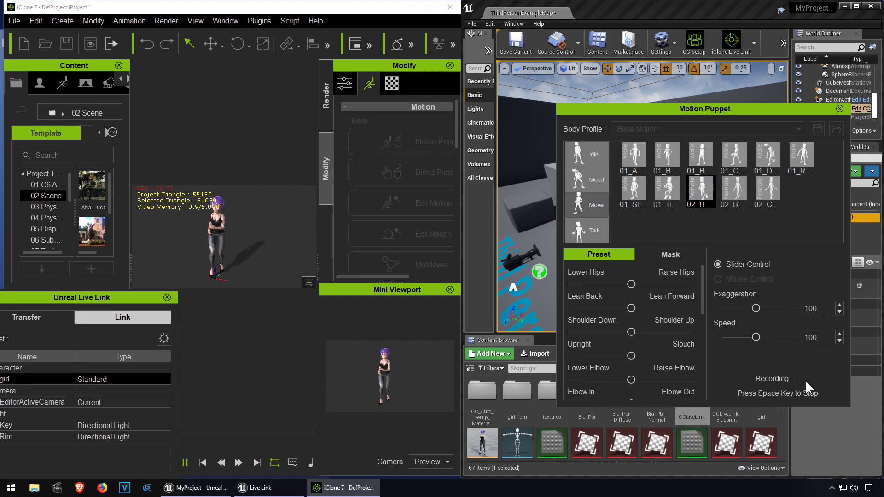
key(space)
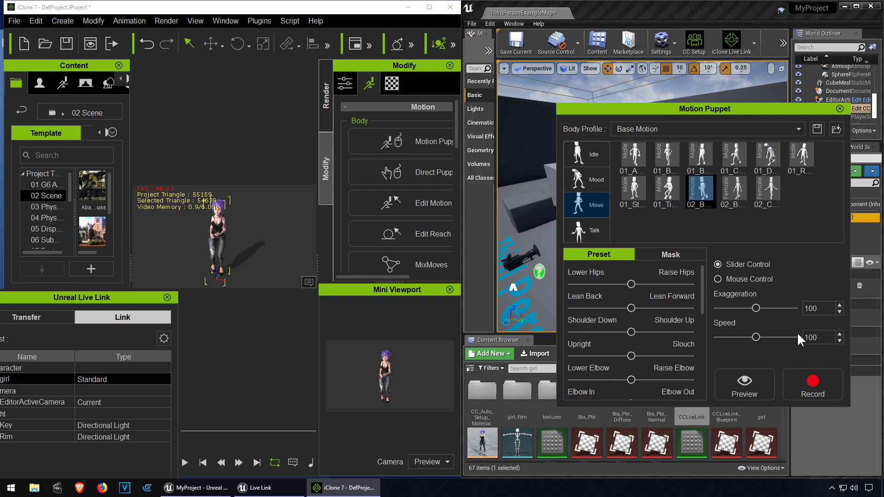
click(839, 109)
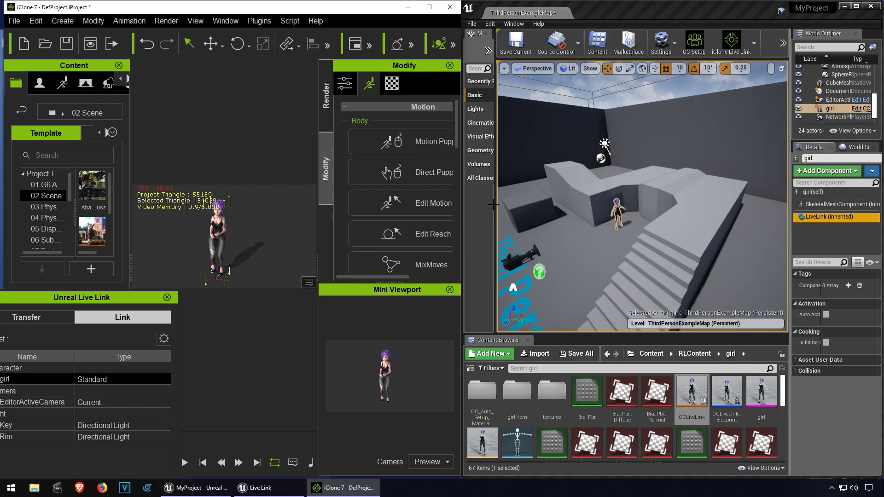
Reopen the Unreal Live Link panel and move it further onto the screen.
click(258, 21)
click(374, 37)
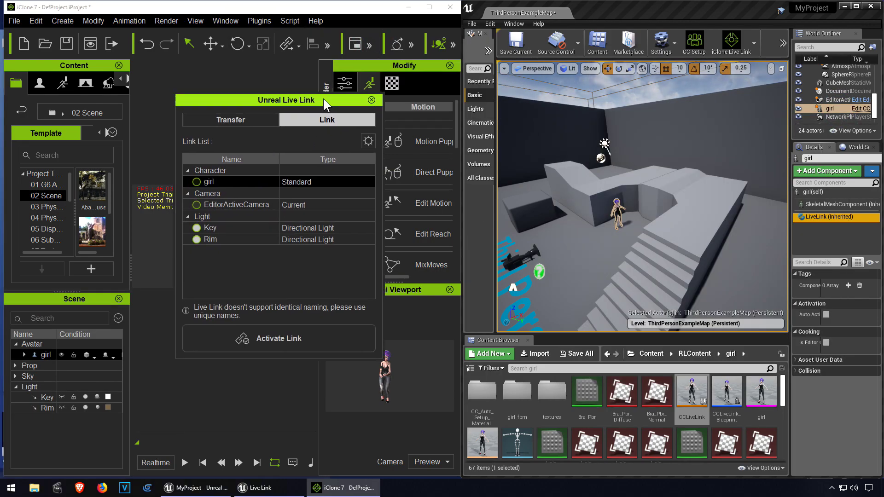
drag(323, 98, 369, 168)
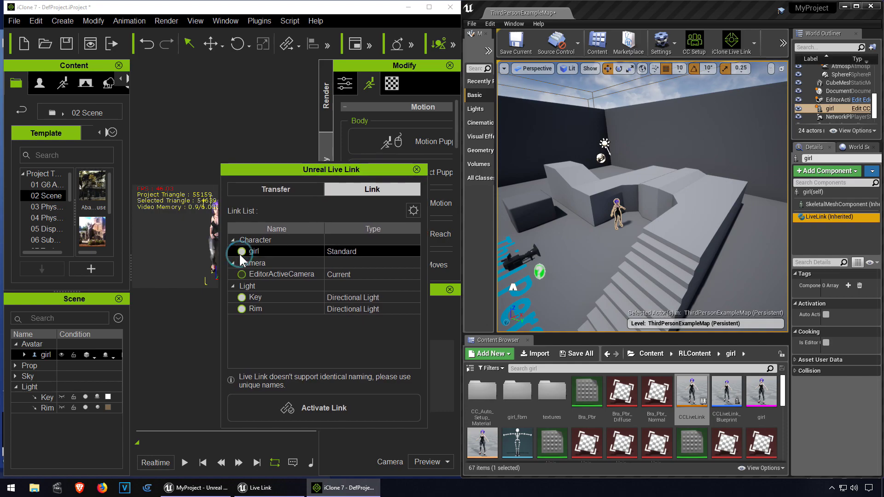
Pick the EditorActiveCamera, Key and Rim light entries and reactivate Live Link.
click(244, 275)
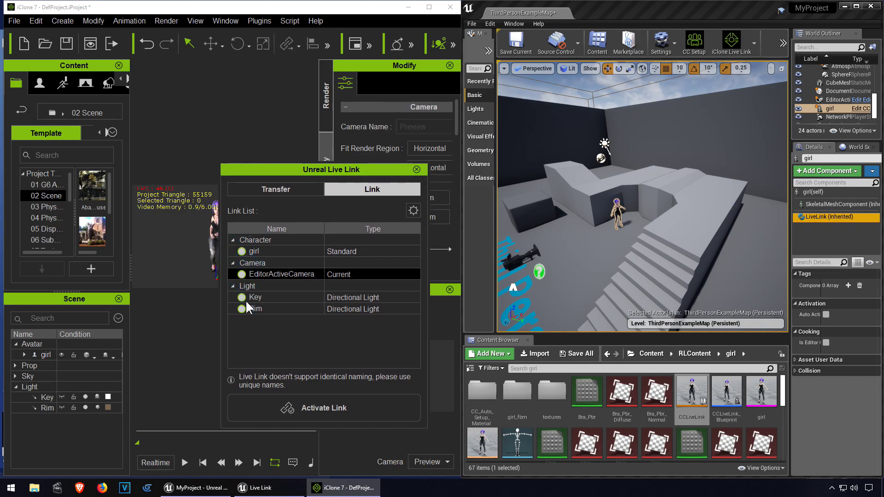
click(244, 298)
click(245, 308)
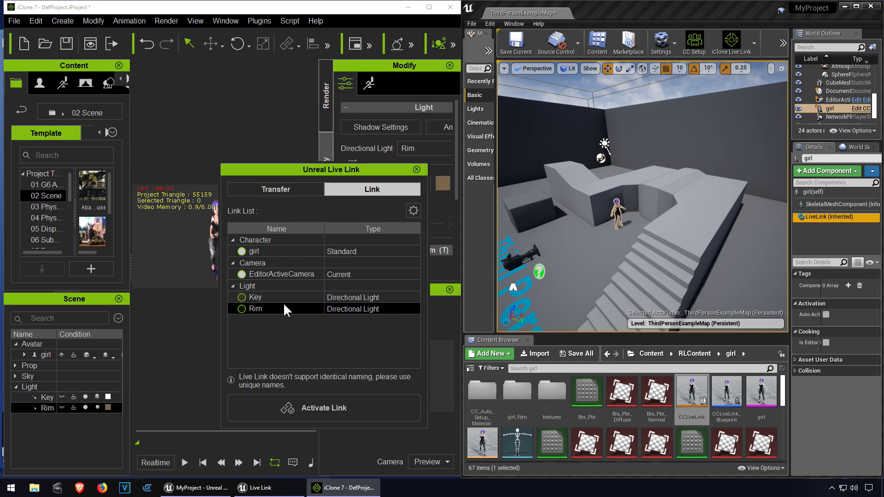
click(322, 407)
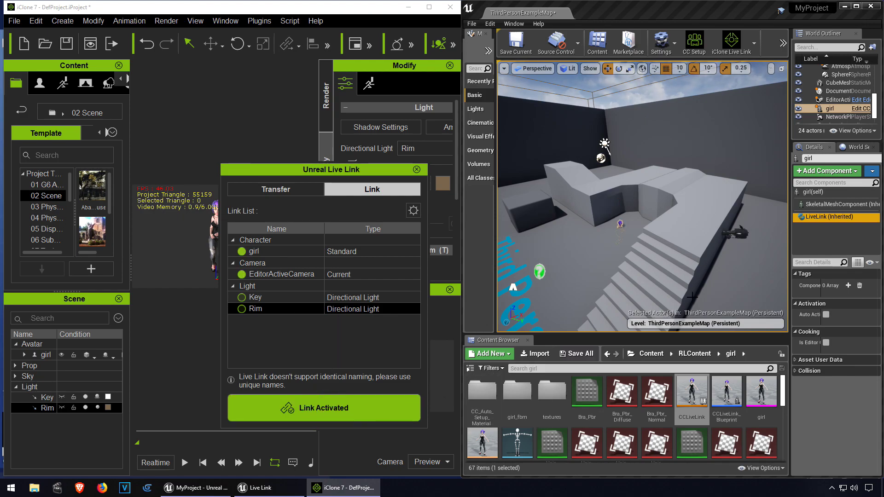
drag(318, 171, 493, 252)
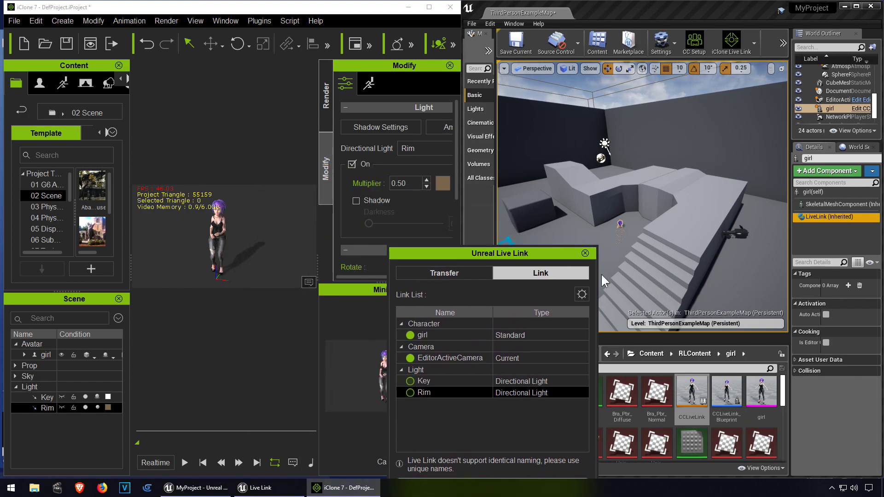
Lower the linked girl in Unreal to Z -10, then return to iClone.
click(620, 226)
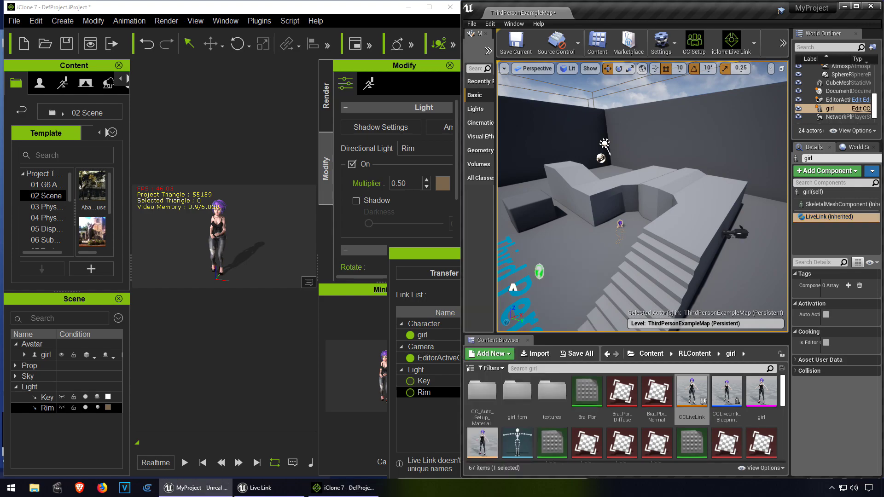
drag(620, 216, 627, 213)
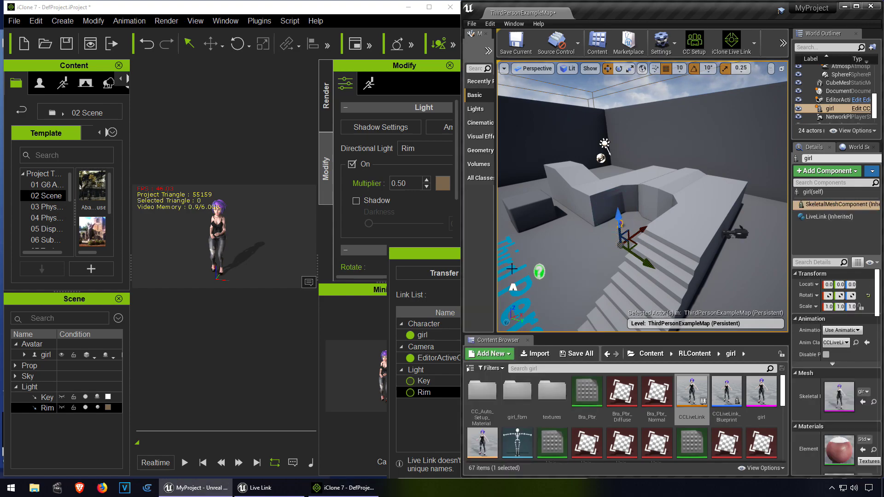
click(247, 244)
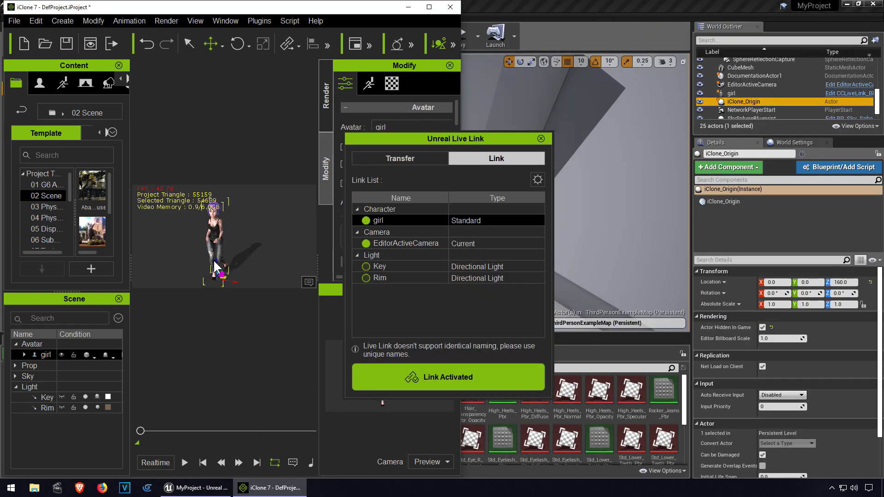
Raise the girl in iClone and check her live-linked pose in Unreal.
drag(215, 261, 218, 216)
click(272, 488)
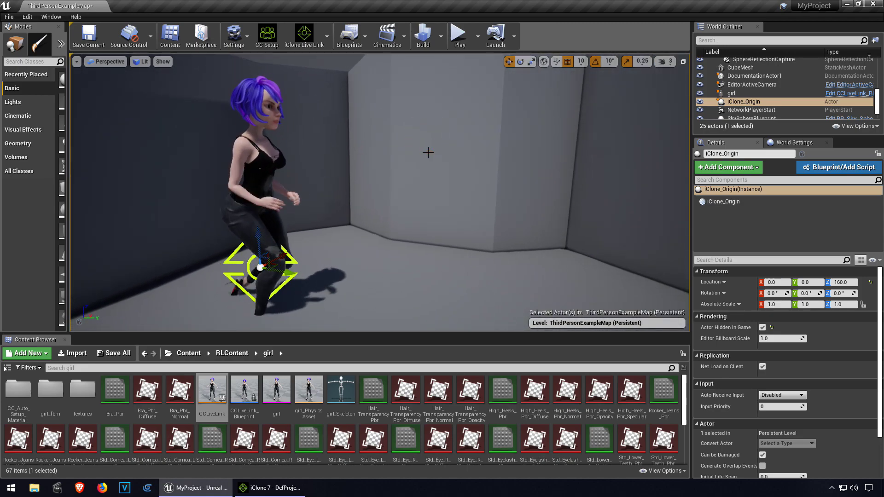
key(e)
key(alt+Tab)
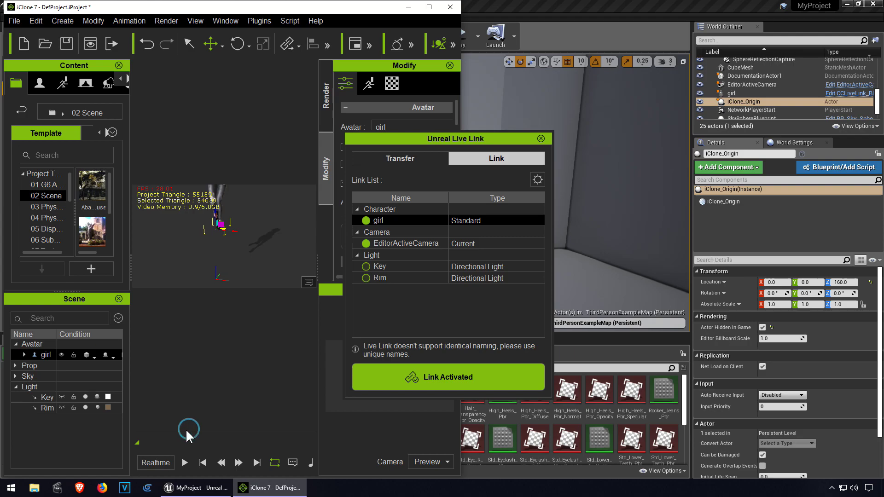
Scrub the animation back to an earlier pose and tile Unreal beside iClone.
drag(182, 431, 152, 430)
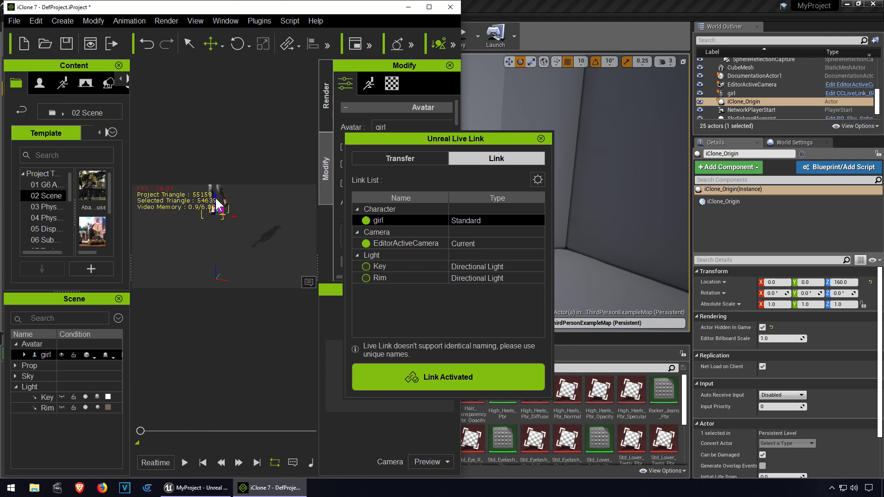
double_click(616, 4)
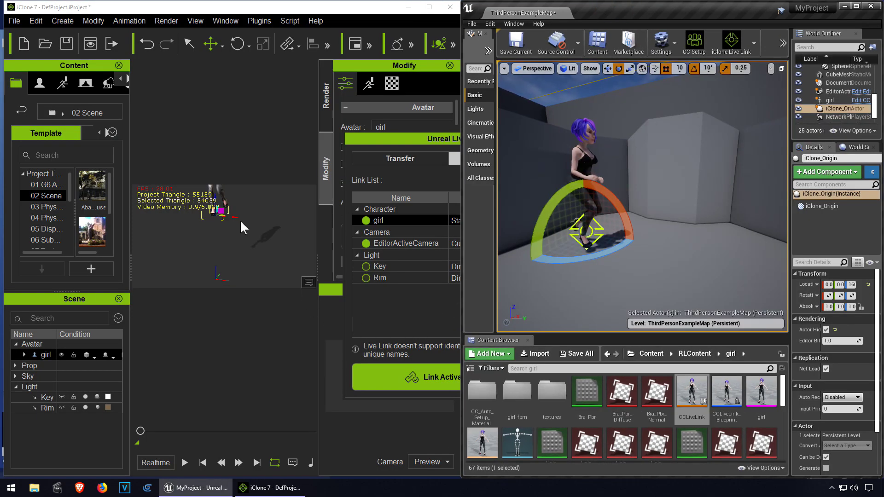
click(215, 208)
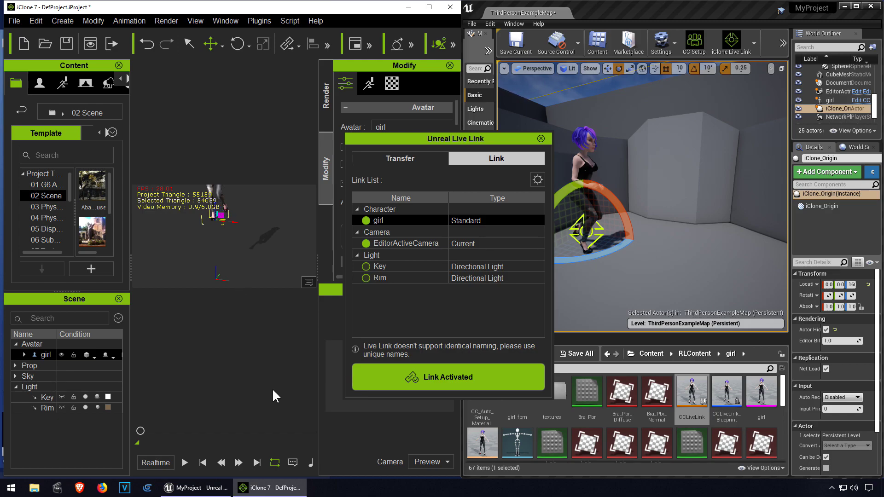
Play the girl's walk briefly, rewind to frame 0, and close the Live Link panel.
key(space)
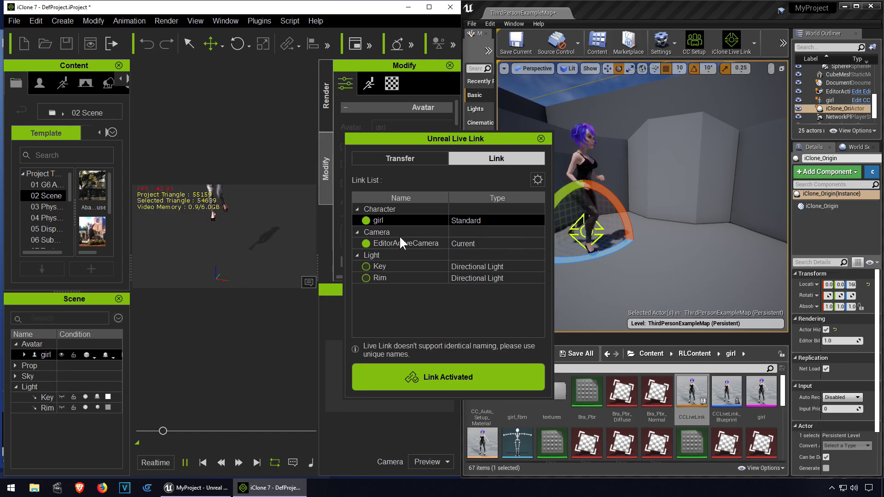
key(space)
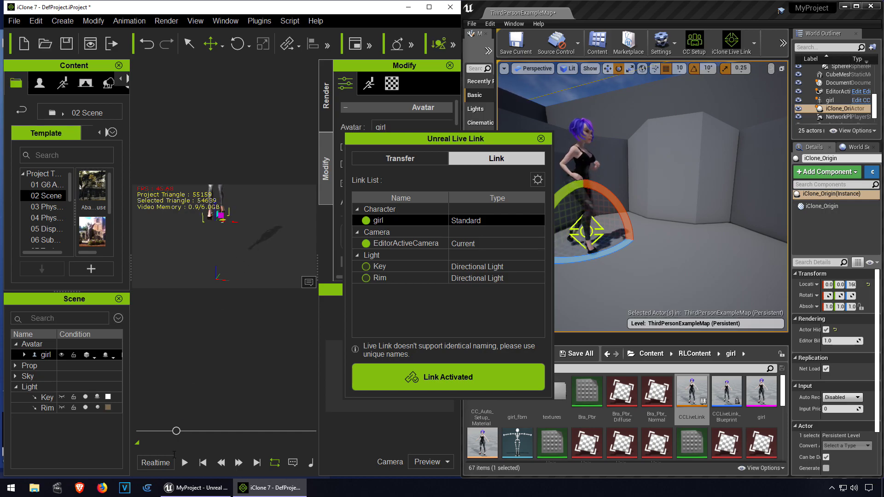
drag(188, 431, 140, 431)
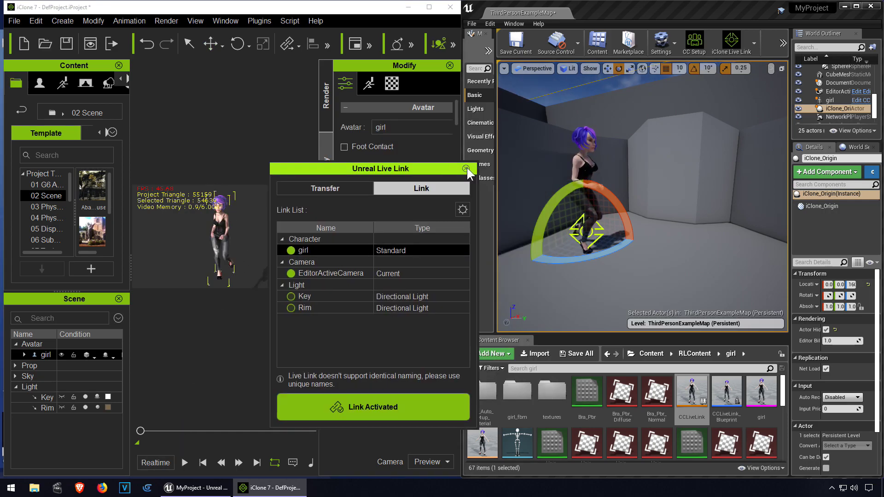
click(467, 167)
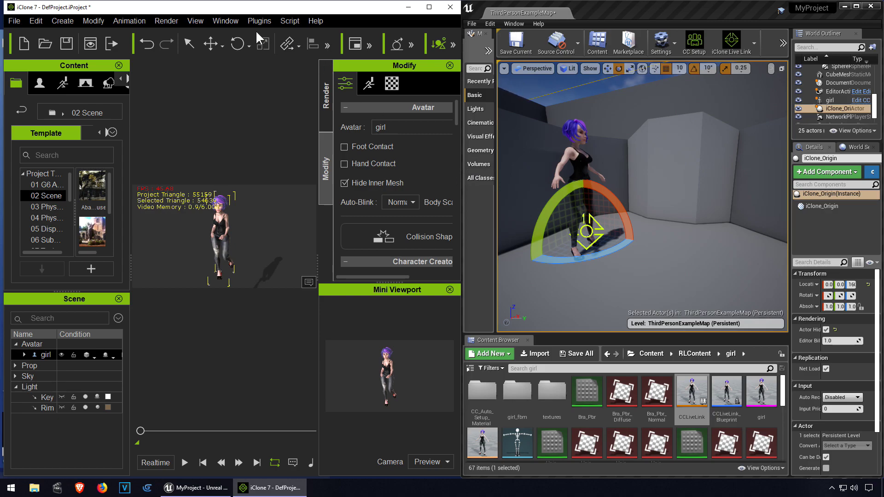
Reopen the Unreal Live Link panel from the Plugins menu.
click(255, 22)
mouse_move(270, 31)
click(361, 36)
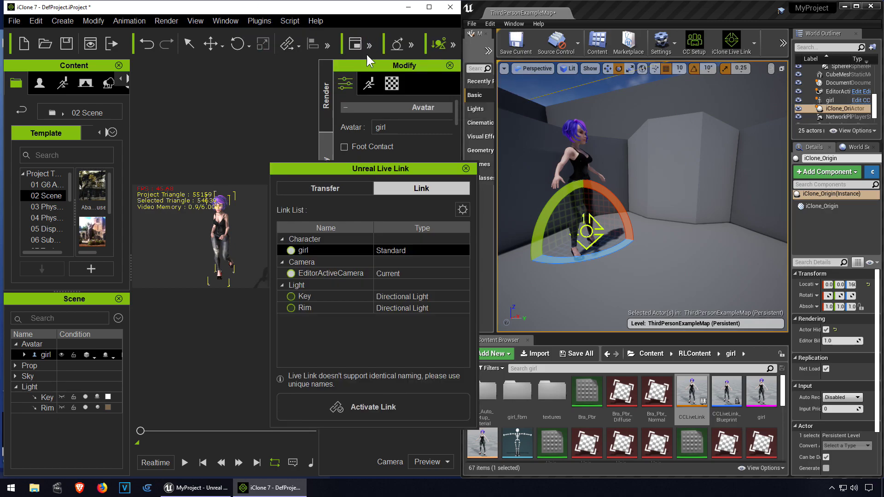
Relink the girl and EditorActiveCamera by toggling them off and on, then activate the link.
click(290, 250)
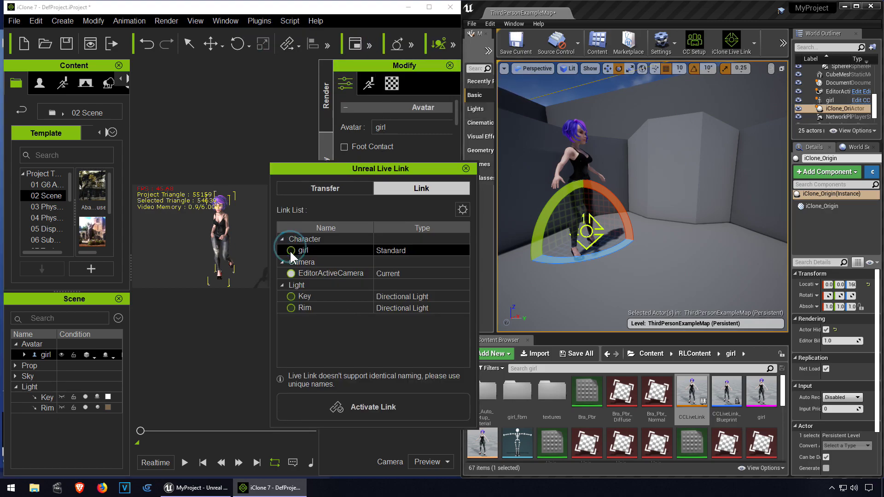
click(292, 276)
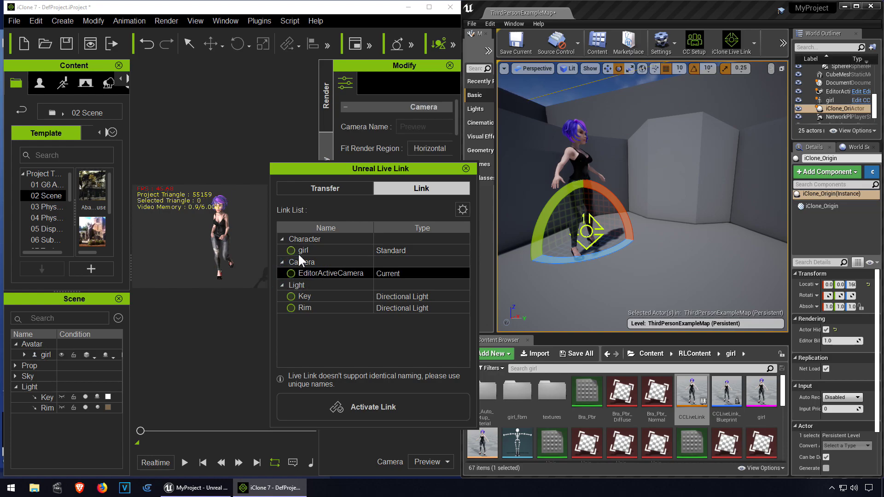
click(290, 252)
click(291, 273)
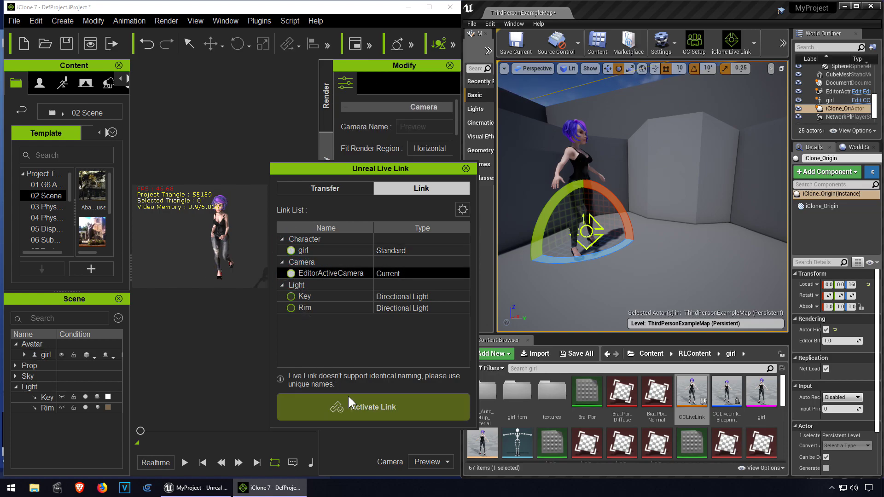
click(358, 405)
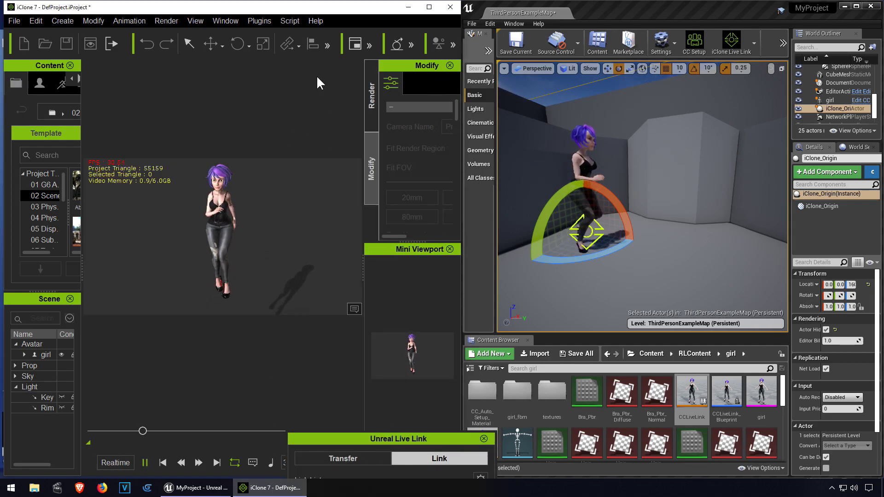
Switch Unreal's gizmo to scale with R, then pause iClone playback and rewind the timeline to the start.
click(681, 166)
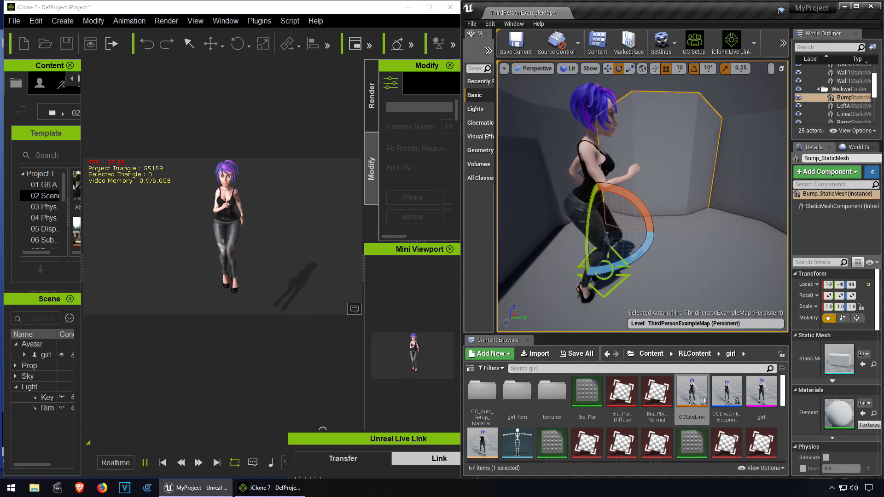
key(r)
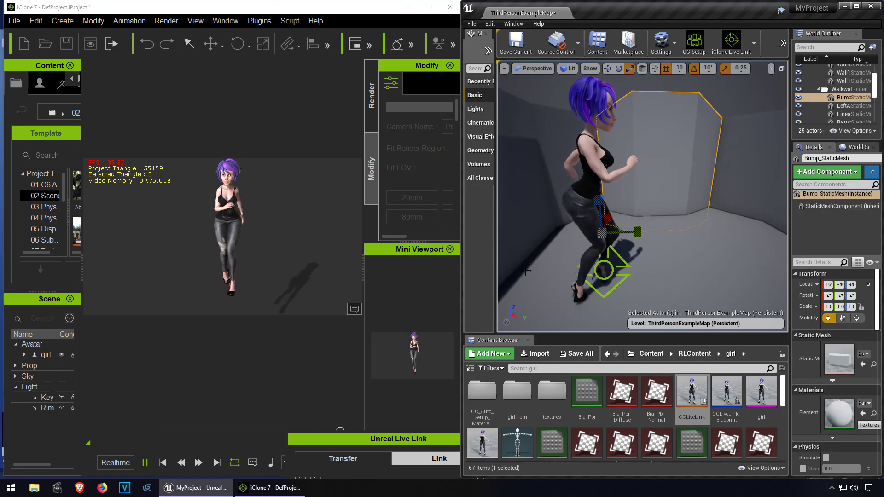
click(145, 464)
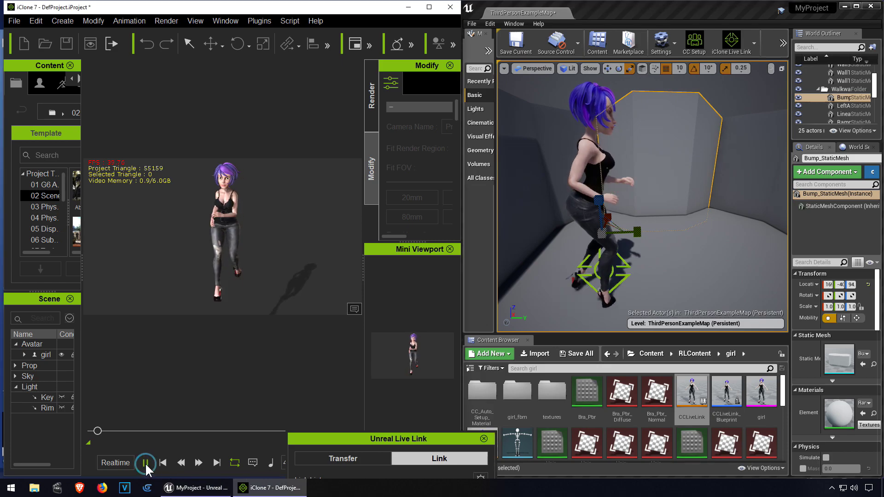
drag(98, 430, 69, 430)
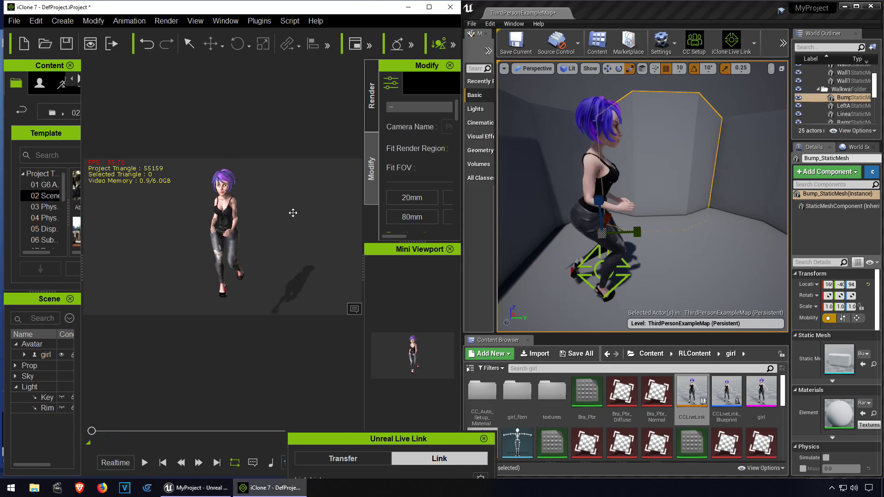
scroll(249, 243, down, 5)
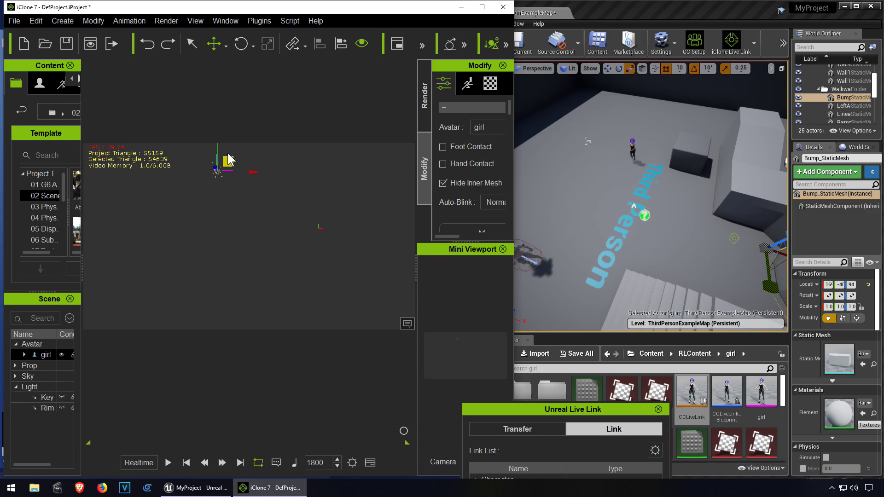
Drag the girl to a new spot and replay her run so it streams into Unreal.
drag(217, 151, 189, 294)
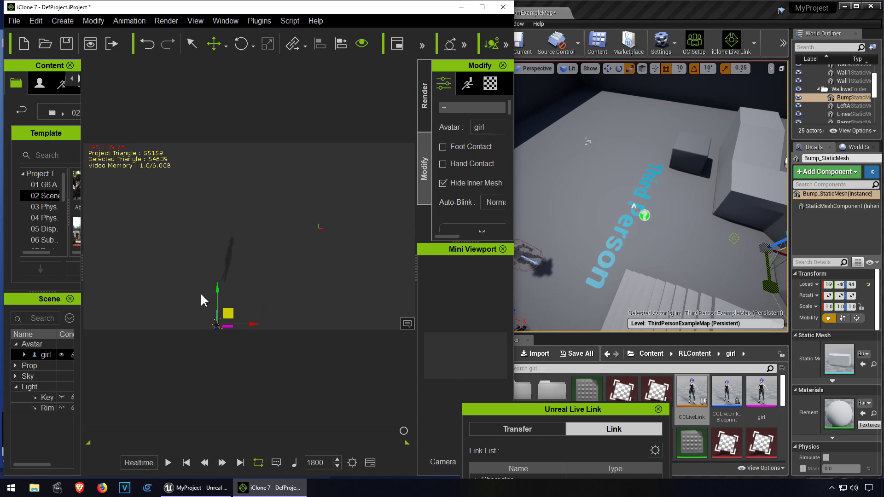
key(space)
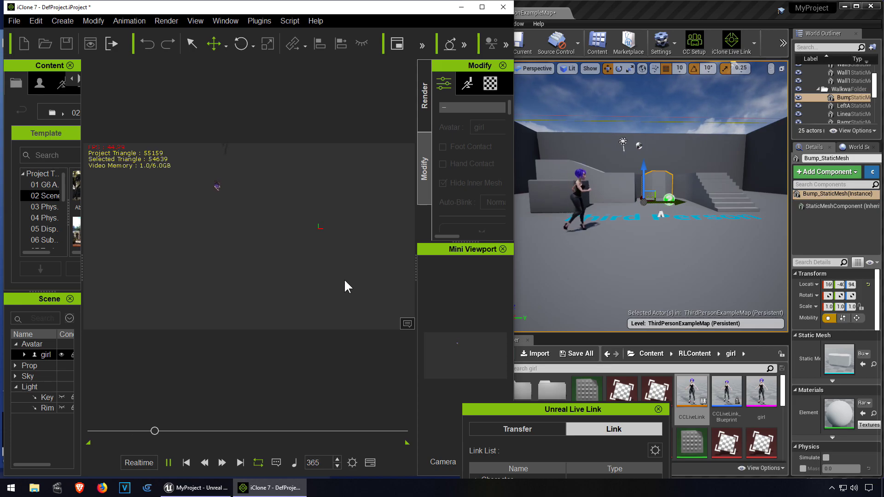
key(space)
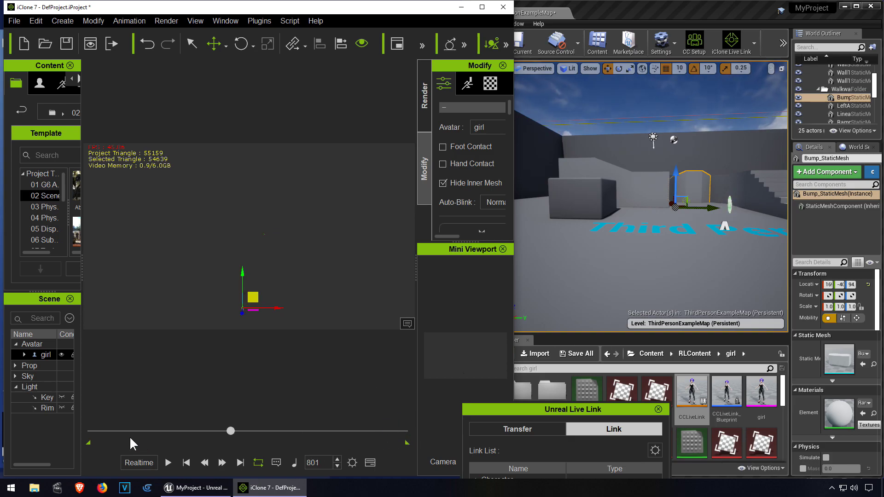
key(space)
click(195, 487)
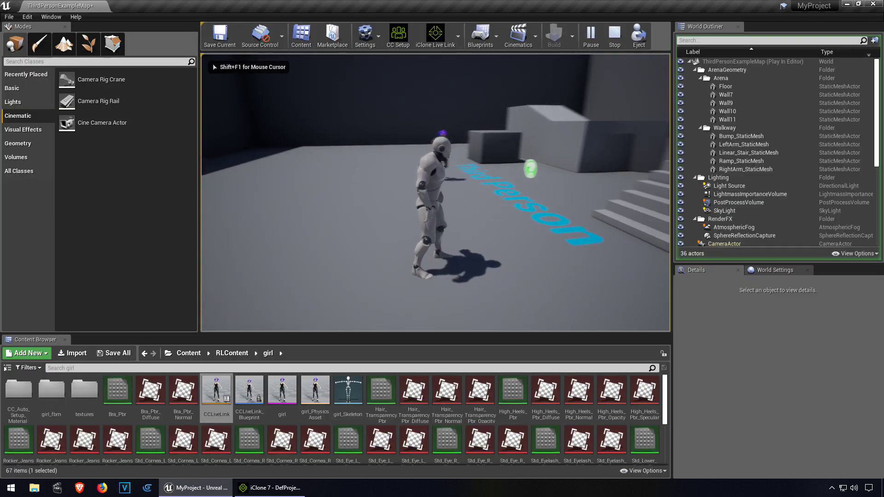
Run the mannequin forward with W in Play-in-Editor, then end the session with Esc.
key(w)
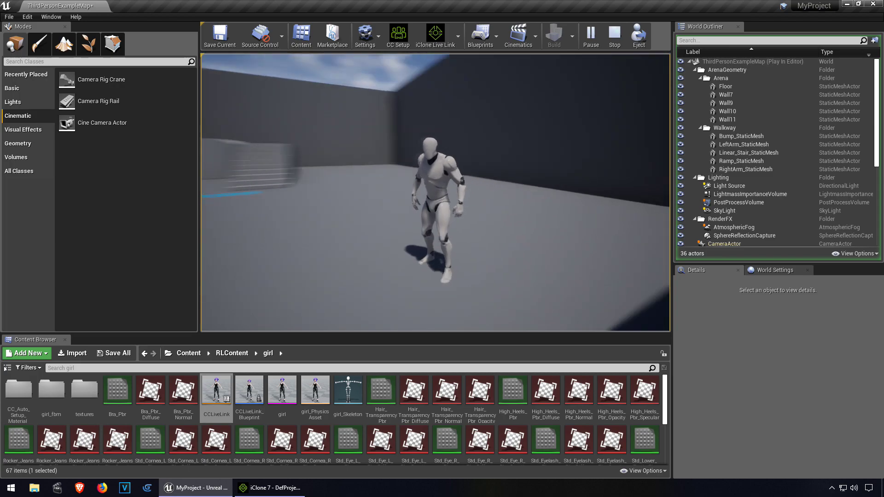
key(Escape)
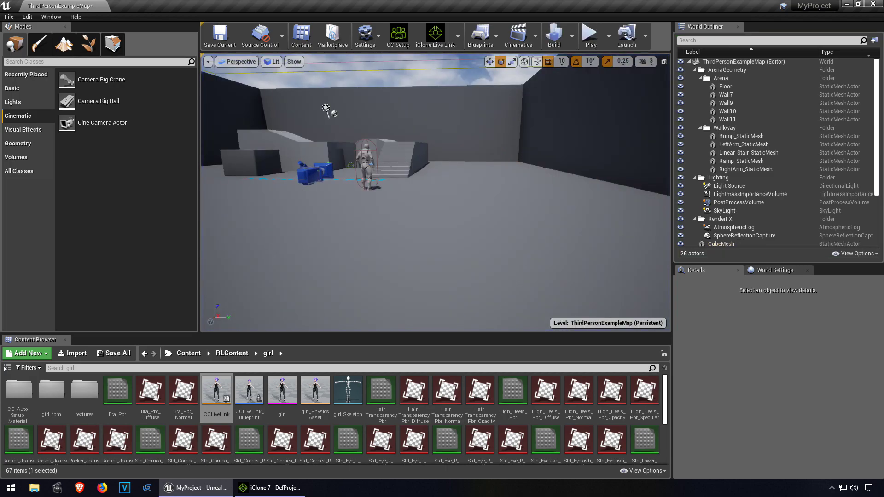
Bring the iClone 7 window back alongside the Unreal editor from the taskbar.
click(270, 488)
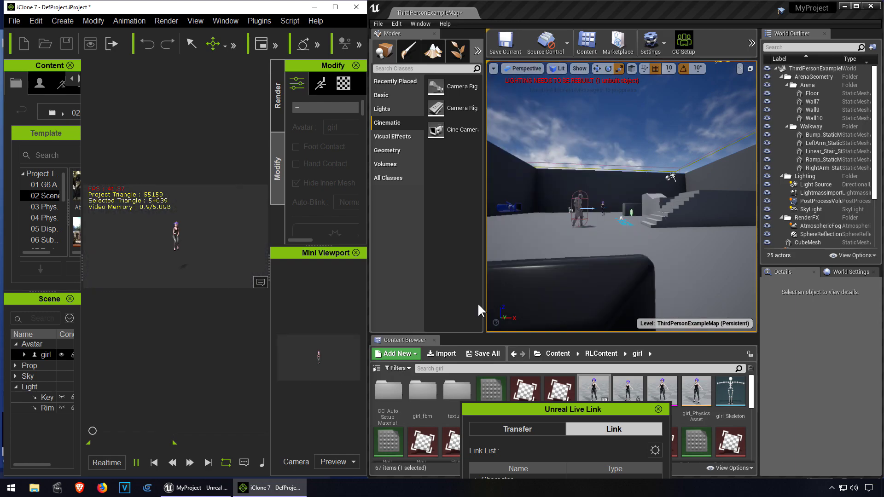